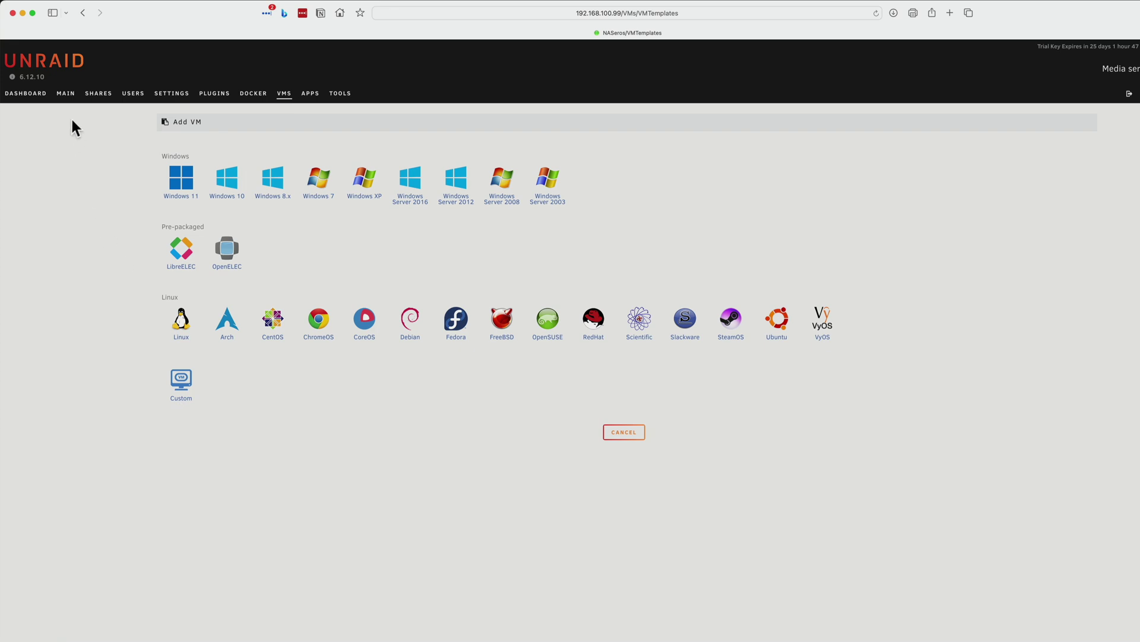
# Review the Cache pool's device settings and return to the overview of array and pool devices
pyautogui.click(66, 94)
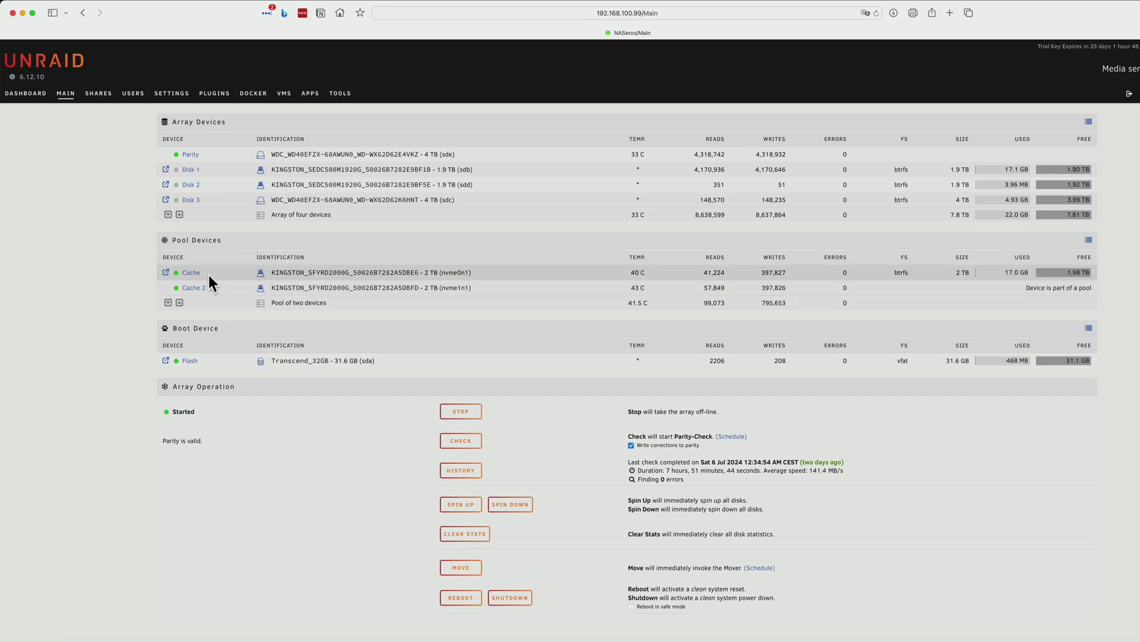
pyautogui.click(191, 273)
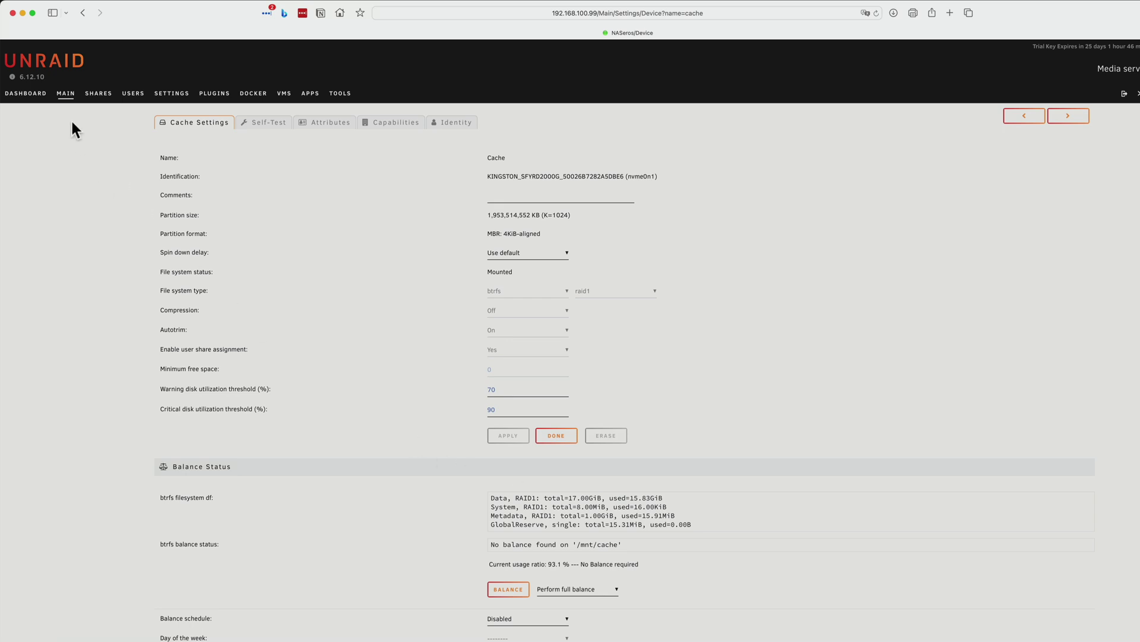
pyautogui.click(65, 97)
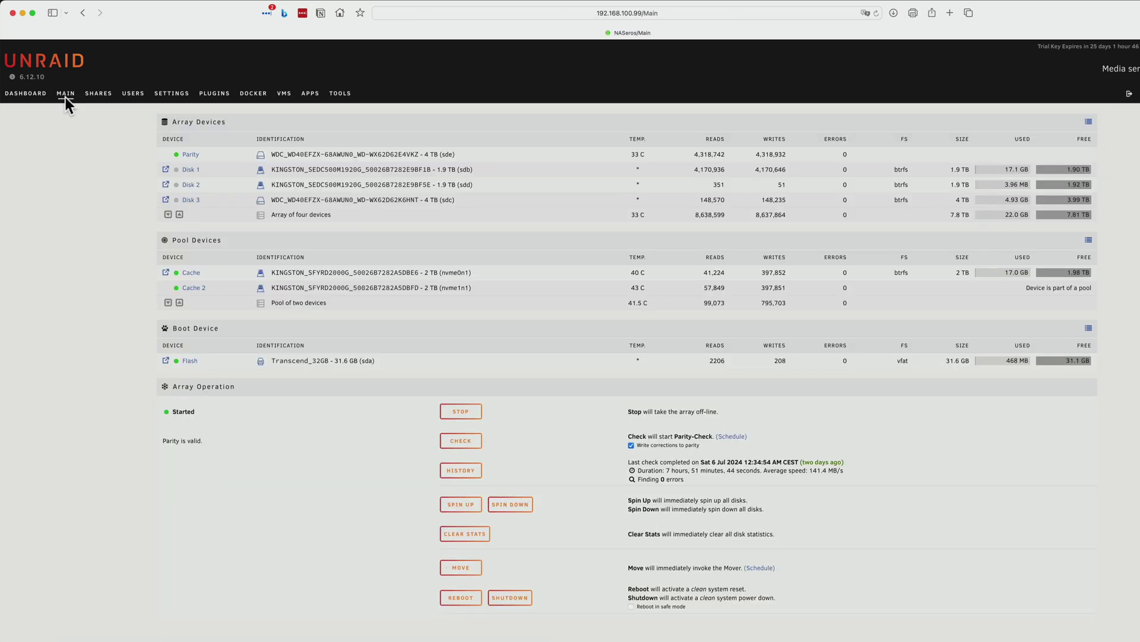
# Review the storage settings of the domains share and return to the list of shares
pyautogui.click(91, 89)
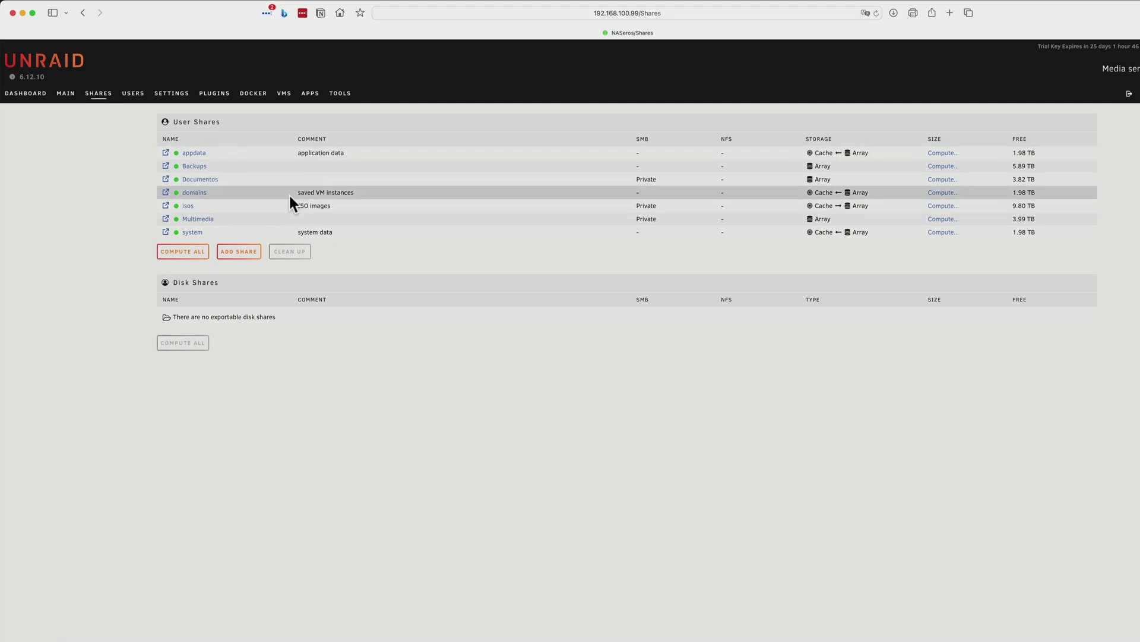
pyautogui.click(195, 193)
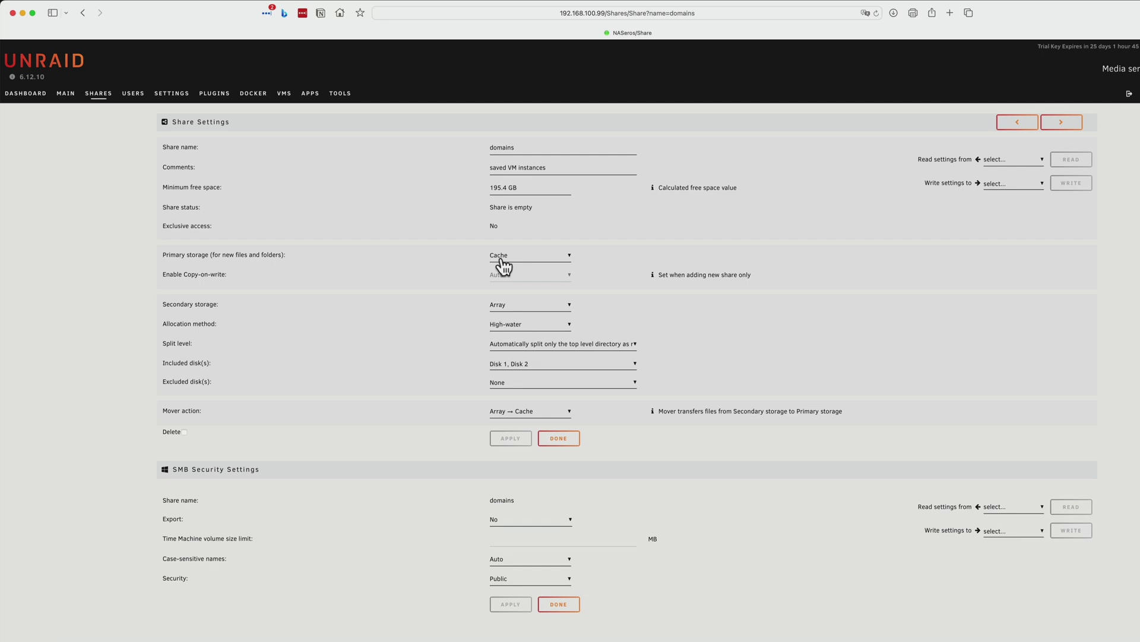
pyautogui.click(101, 97)
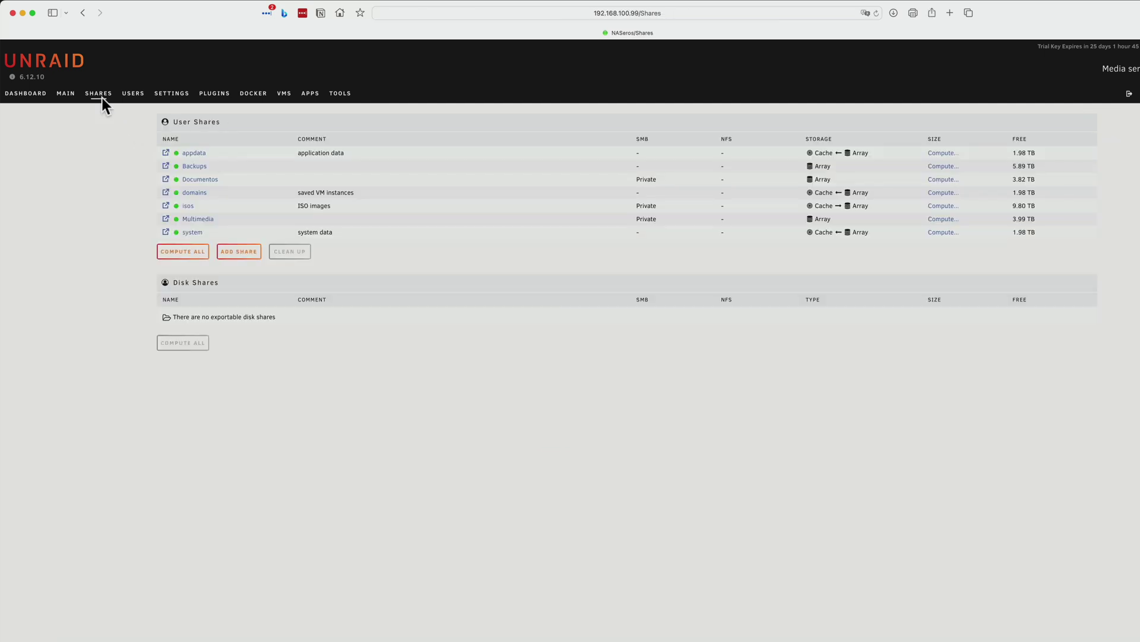
# Check the default Windows VirtIO driver ISO in the VM Manager settings
pyautogui.click(170, 95)
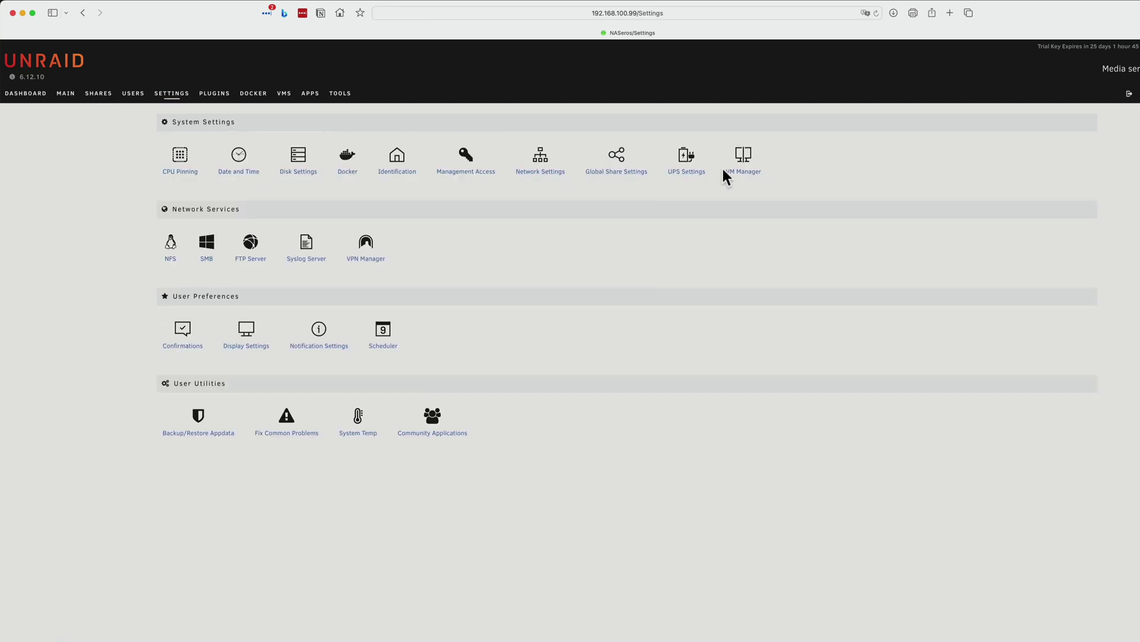
pyautogui.click(751, 172)
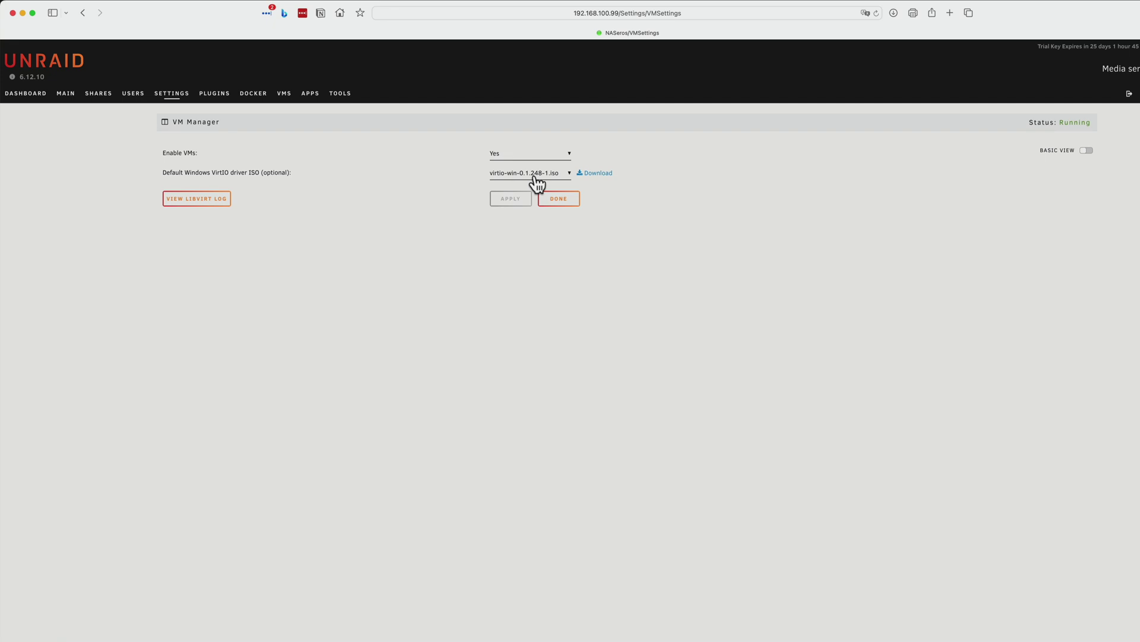
pyautogui.click(589, 172)
# Review the isos share's storage settings and the server's array devices
pyautogui.click(92, 95)
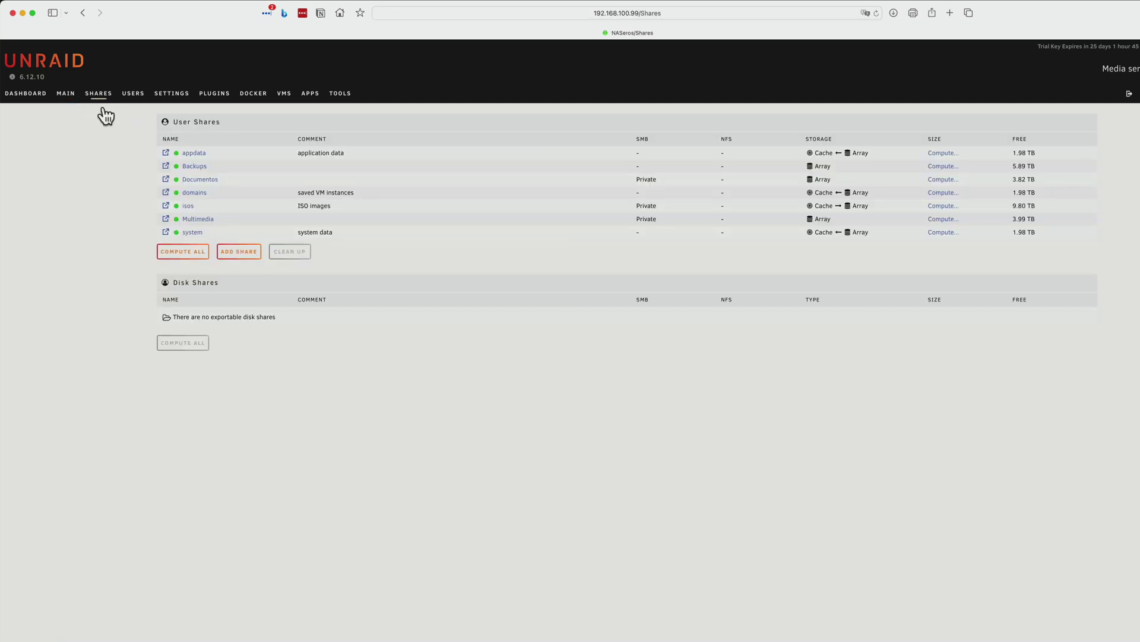
pyautogui.click(188, 207)
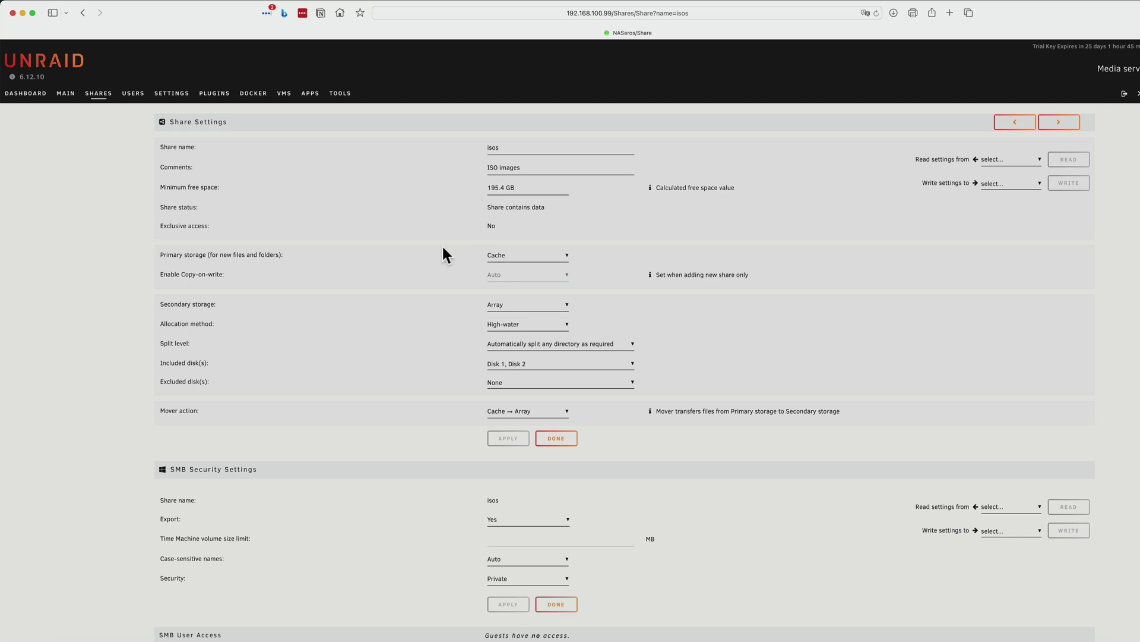
pyautogui.click(66, 94)
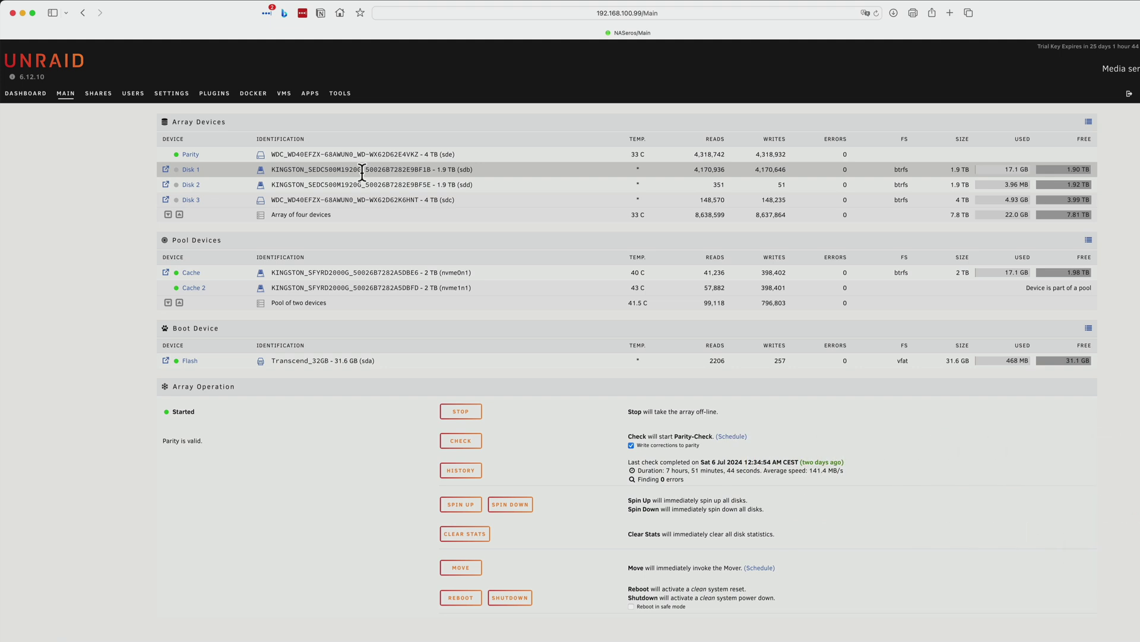
# Create a virtual machine from the Windows 10 template and name it "Windows 10 Prueba"
pyautogui.click(279, 95)
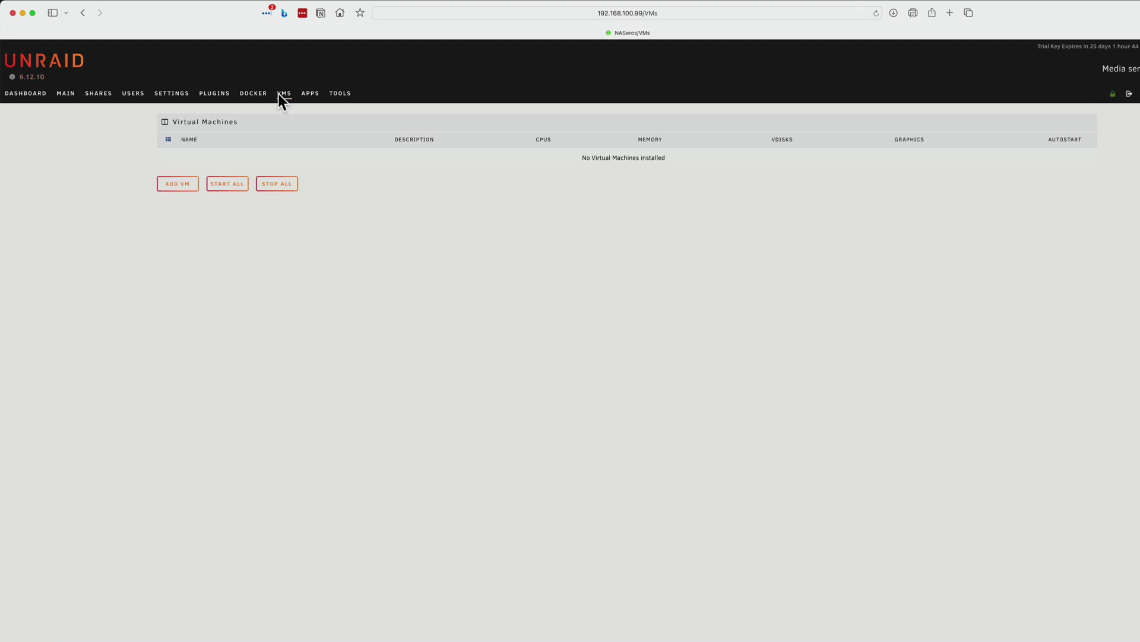
pyautogui.click(176, 183)
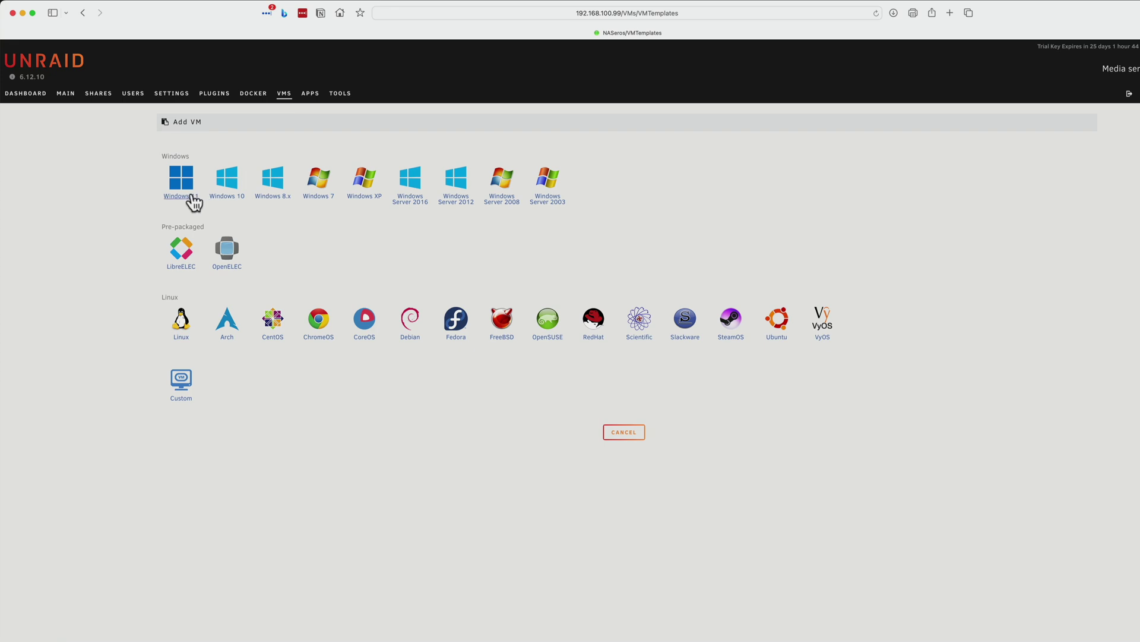
pyautogui.click(230, 195)
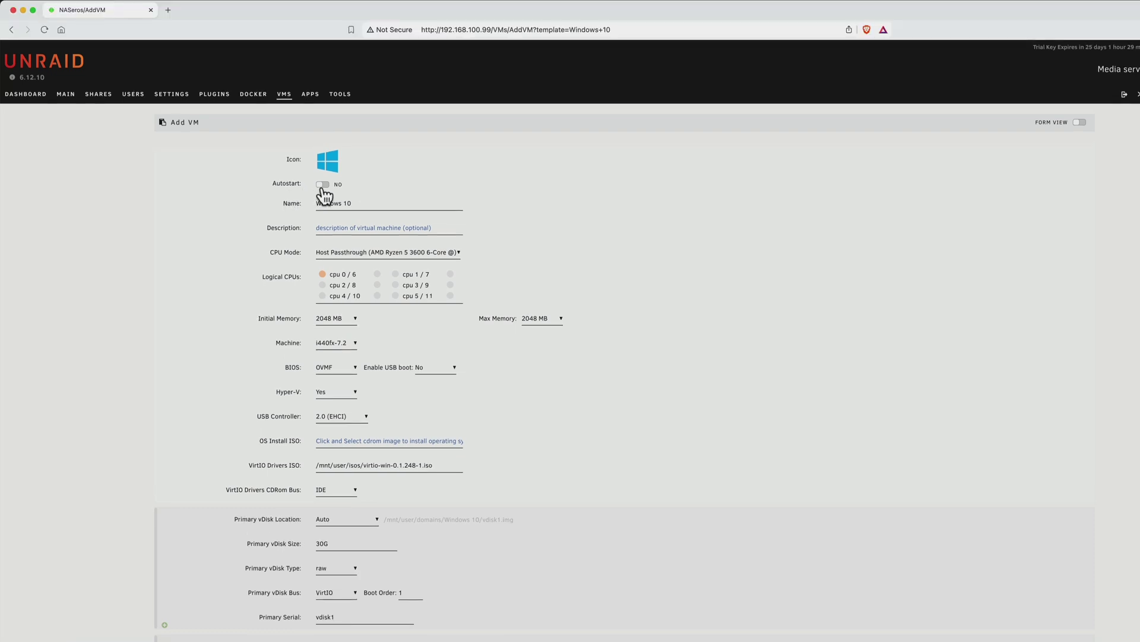
pyautogui.click(355, 202)
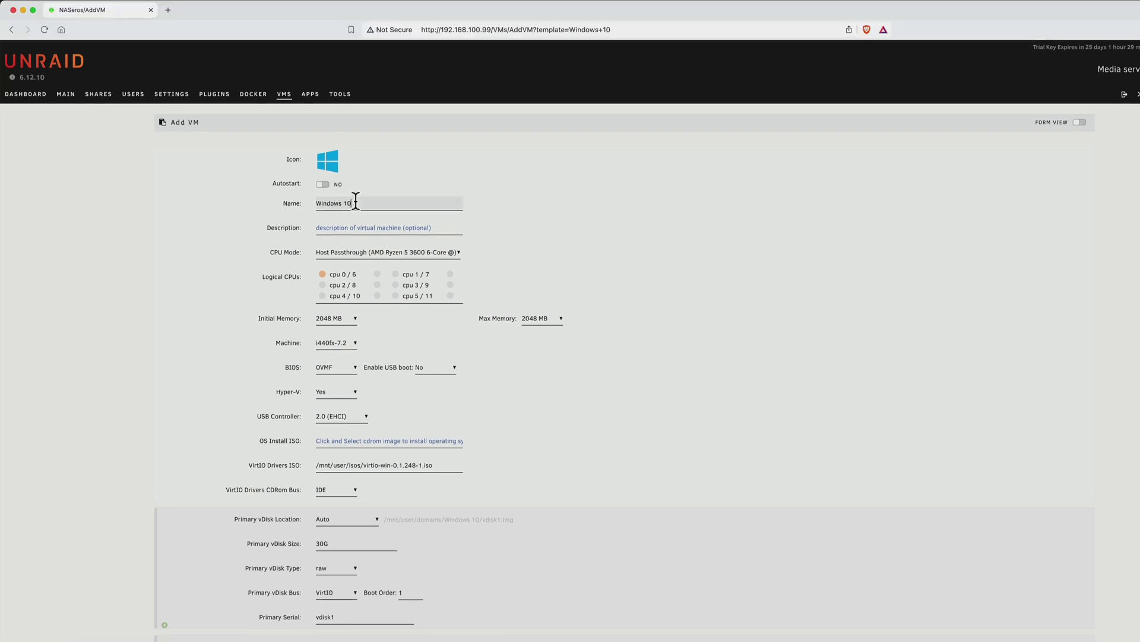
pyautogui.write('Prueba')
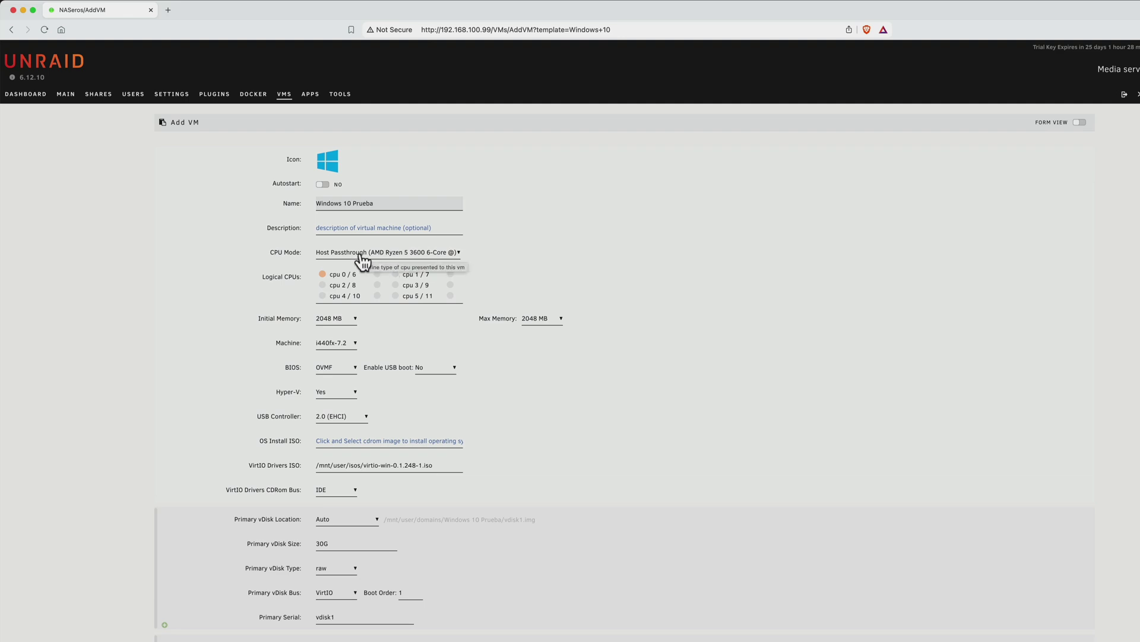
# Keep the CPU mode on Host Passthrough and assign both logical CPUs of cpu 0 / 6 and cpu 2 / 8
pyautogui.click(450, 255)
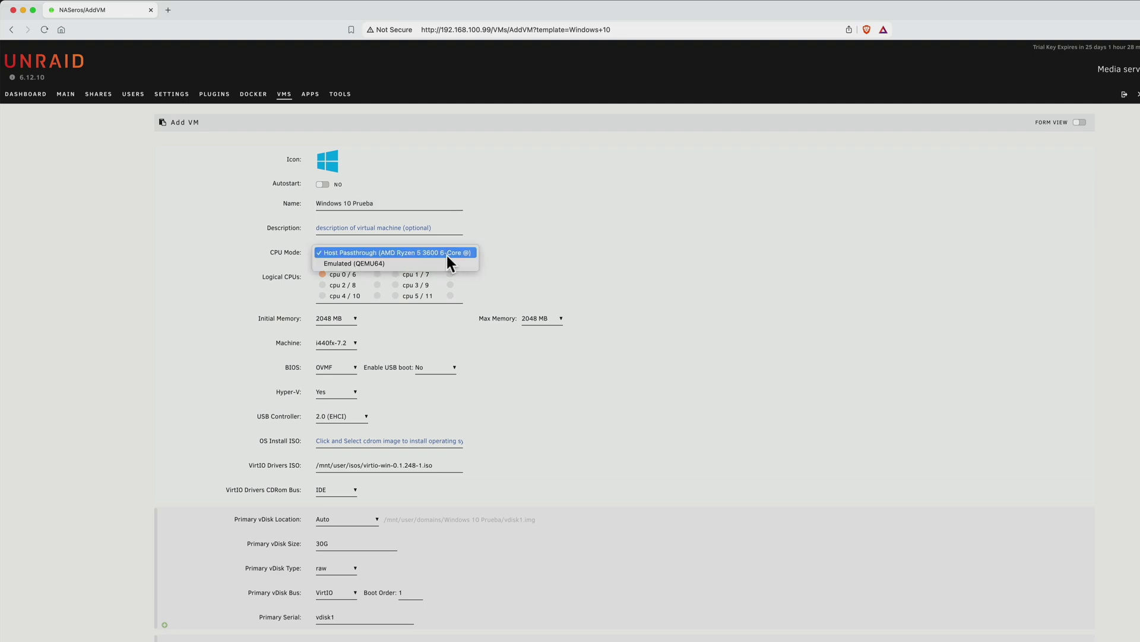
pyautogui.click(447, 255)
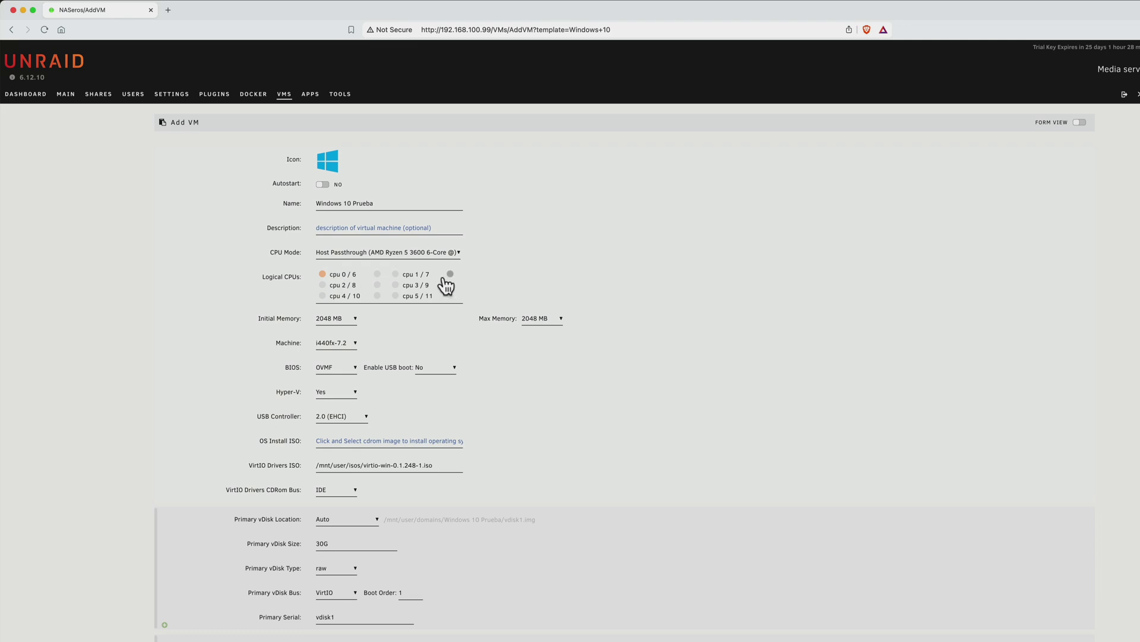
pyautogui.click(378, 275)
pyautogui.click(322, 285)
# Set the VM's initial memory to 4096 MB and its maximum memory to 12800 MB
pyautogui.click(353, 321)
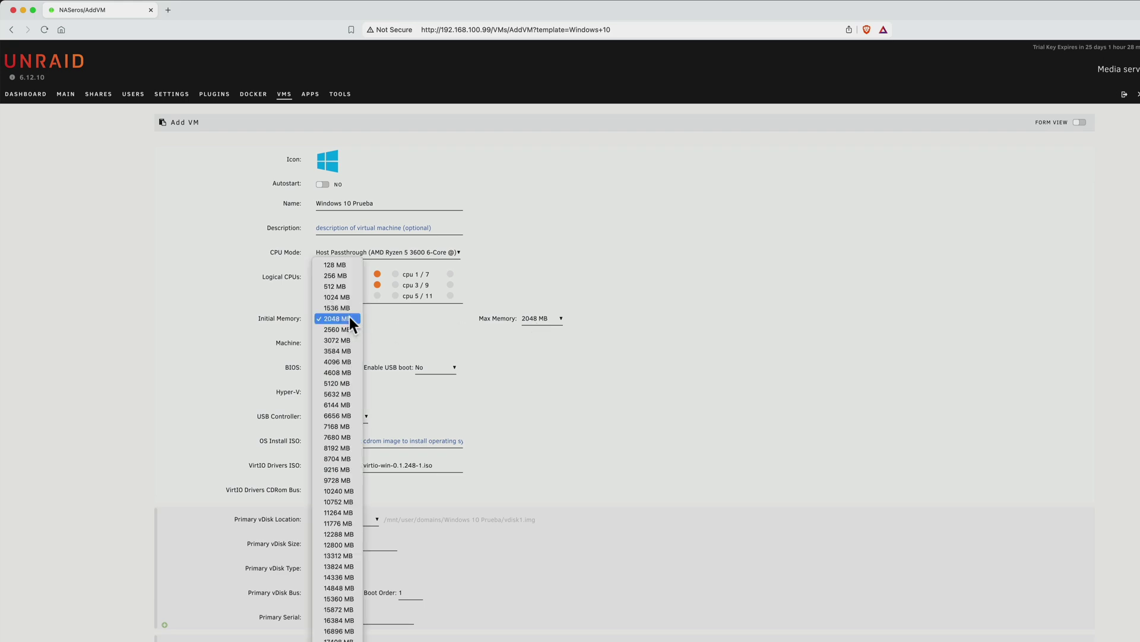
pyautogui.click(351, 361)
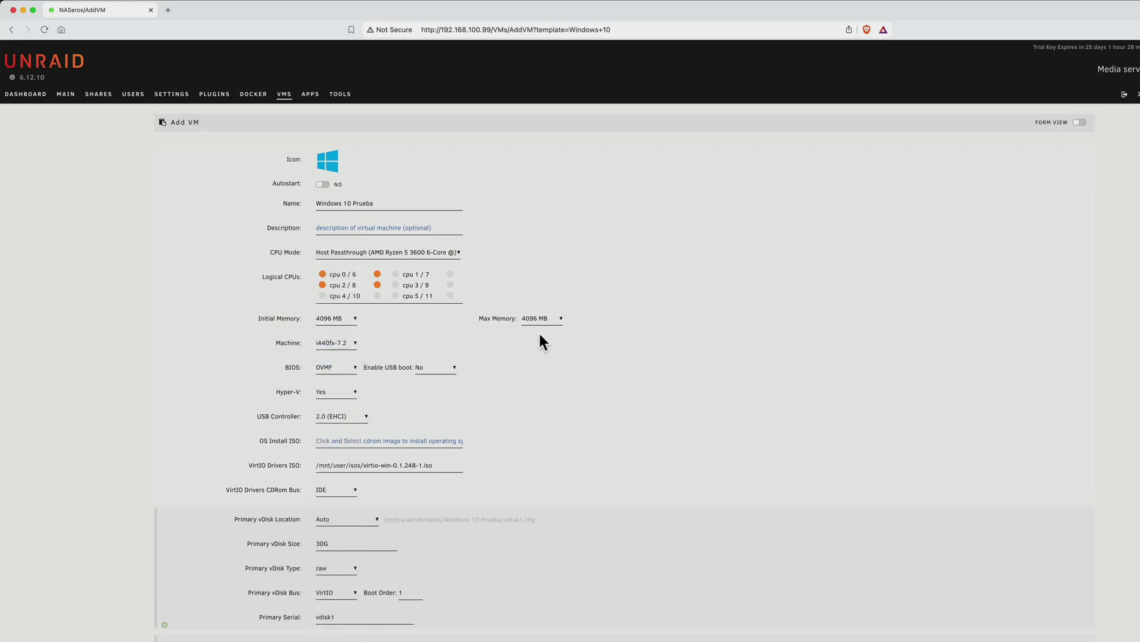
pyautogui.click(537, 319)
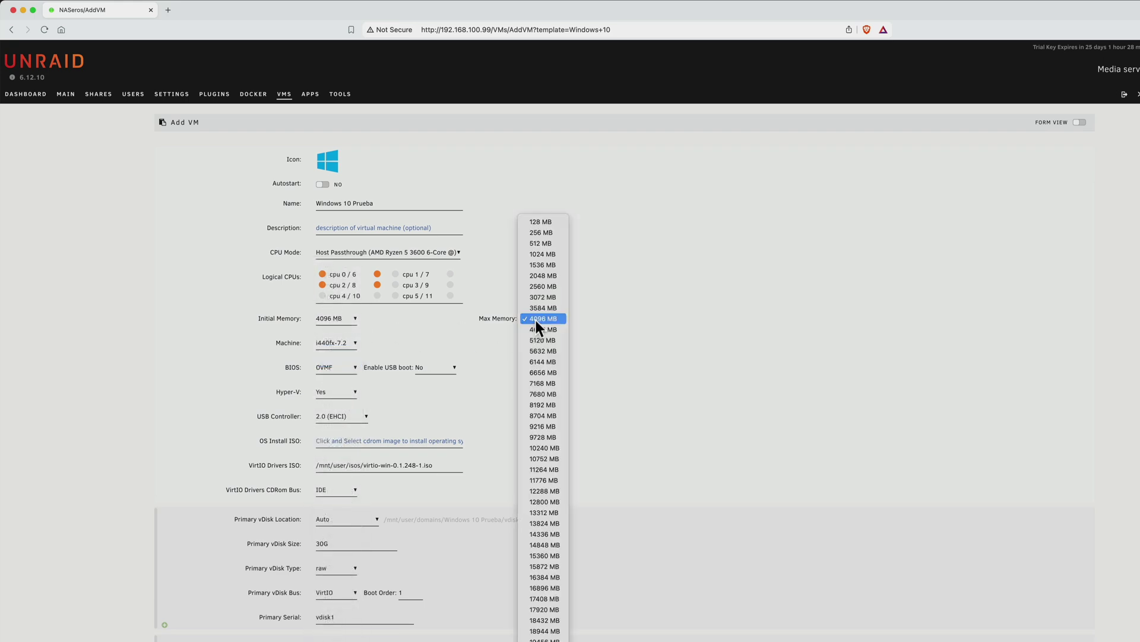
pyautogui.click(560, 501)
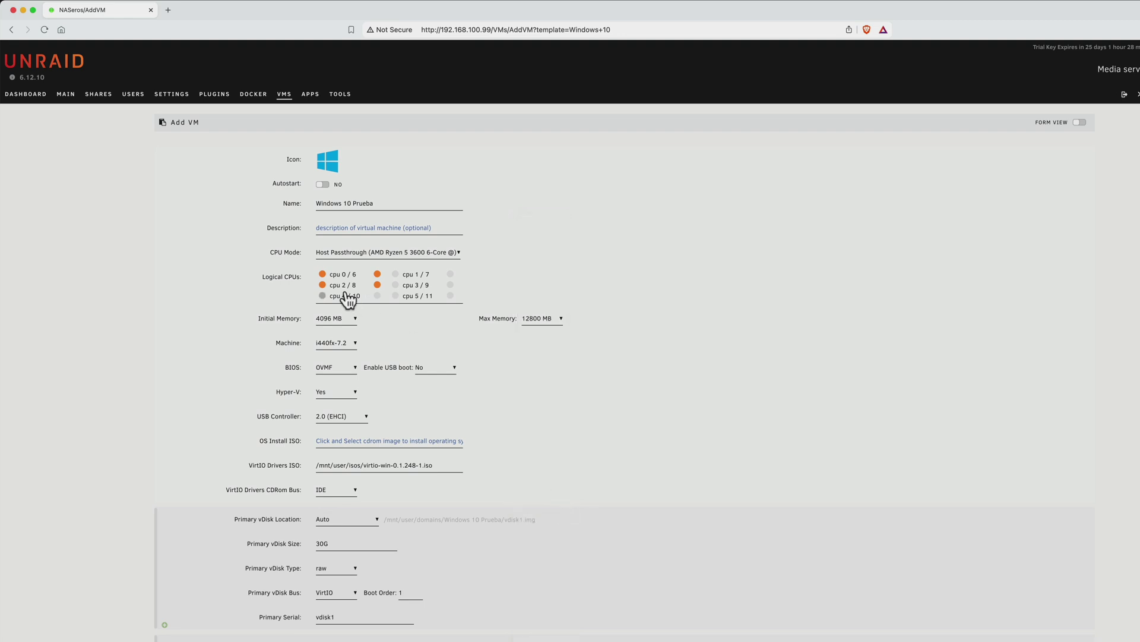
pyautogui.click(330, 374)
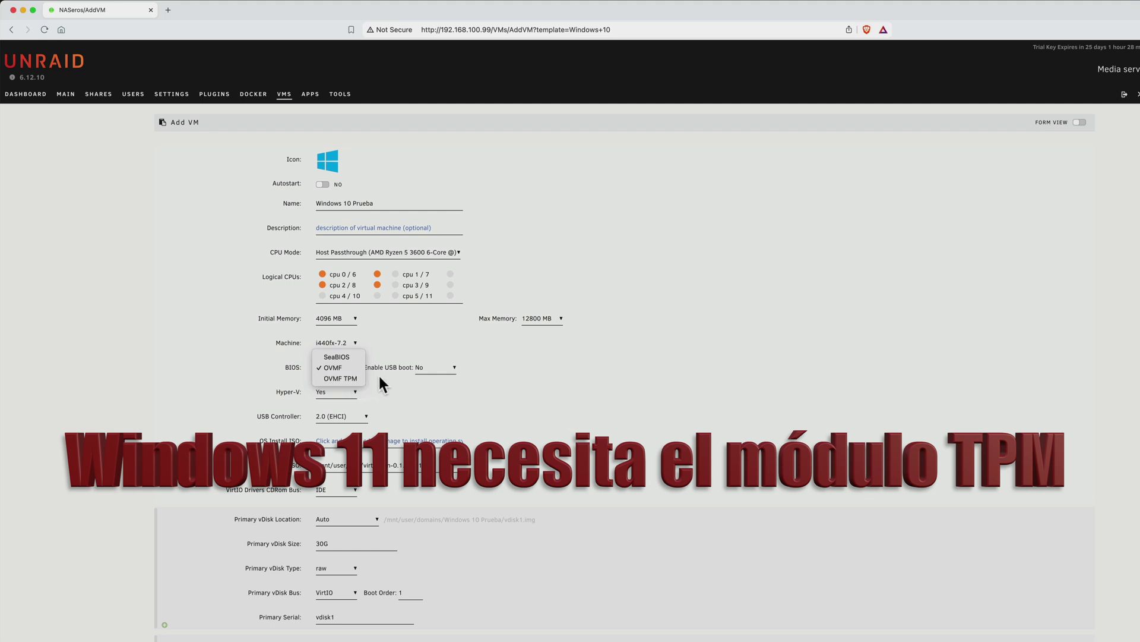
pyautogui.click(350, 379)
pyautogui.click(347, 367)
pyautogui.click(343, 360)
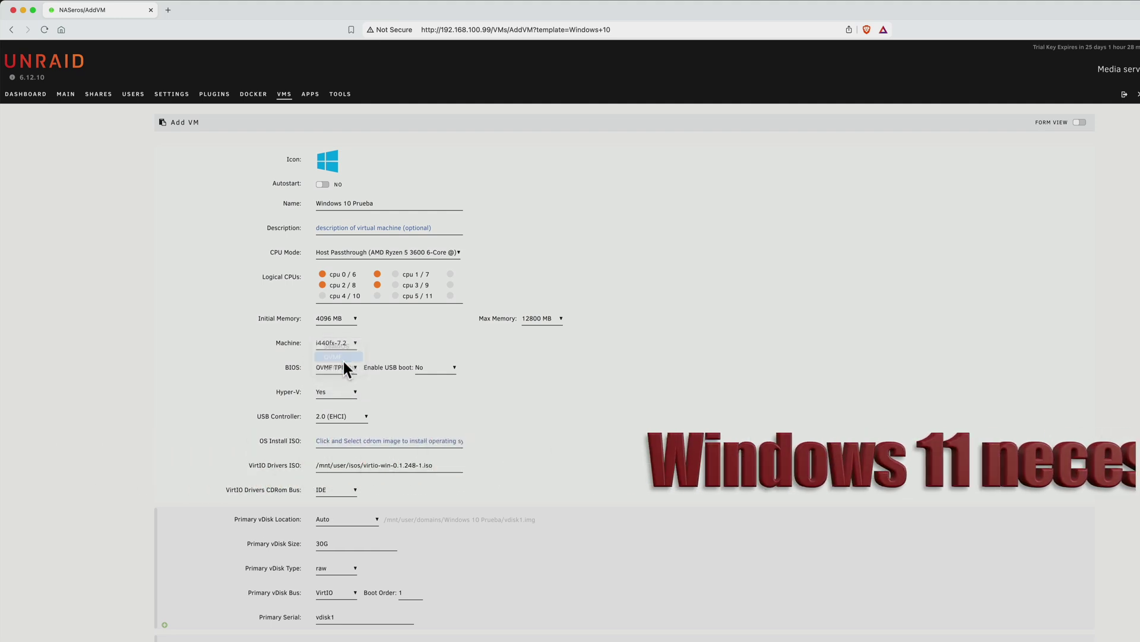
# Set the USB controller to 3.0 (nec XHCI) and open the OS install ISO selection
pyautogui.click(347, 416)
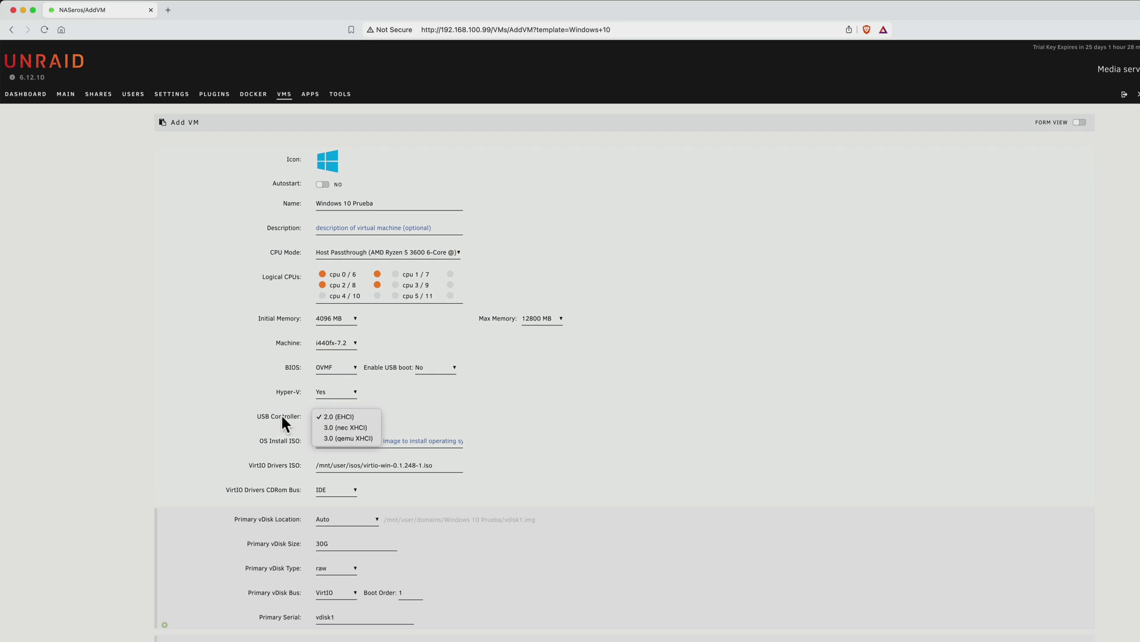
pyautogui.click(346, 427)
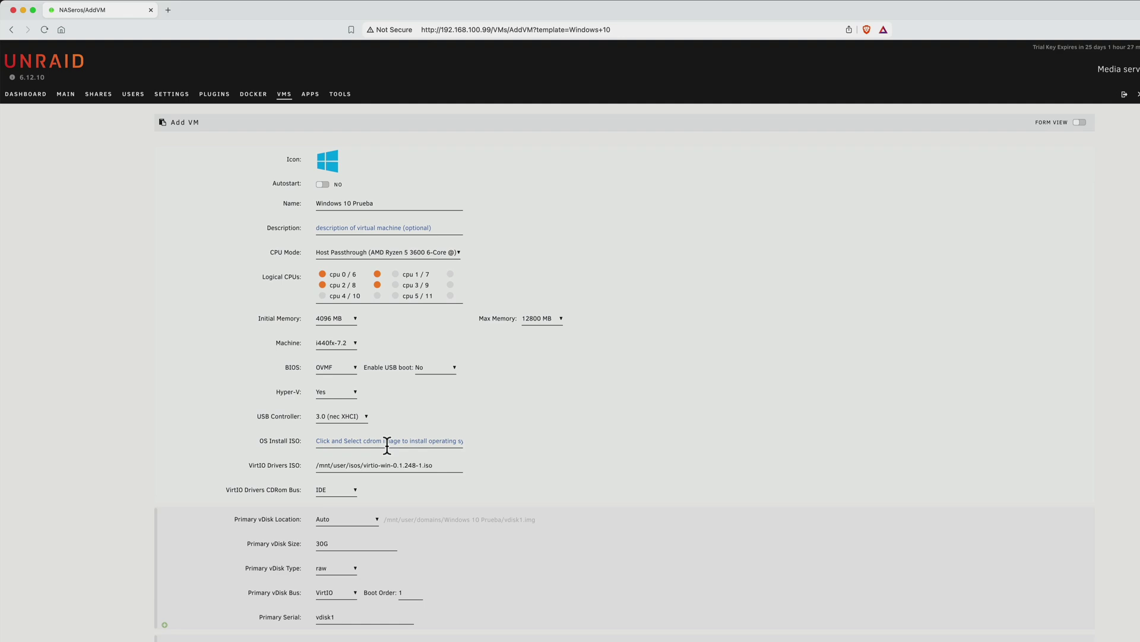
pyautogui.click(386, 445)
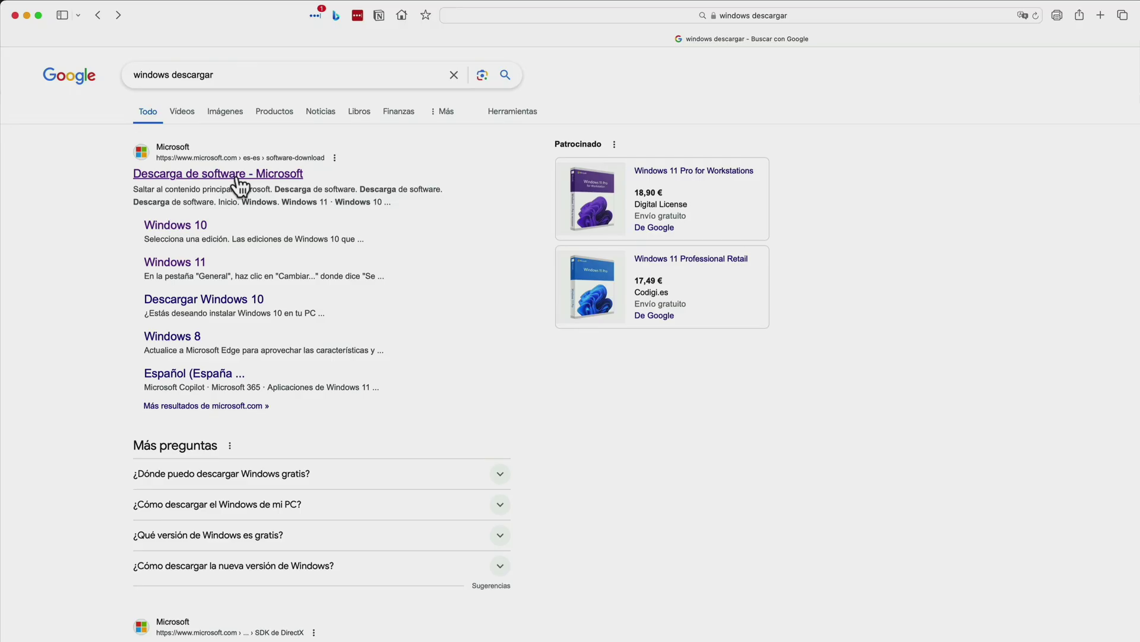
# In the web browser, open Microsoft's software download page and request the Windows 11 (multi-edition ISO)
pyautogui.click(241, 187)
pyautogui.click(300, 247)
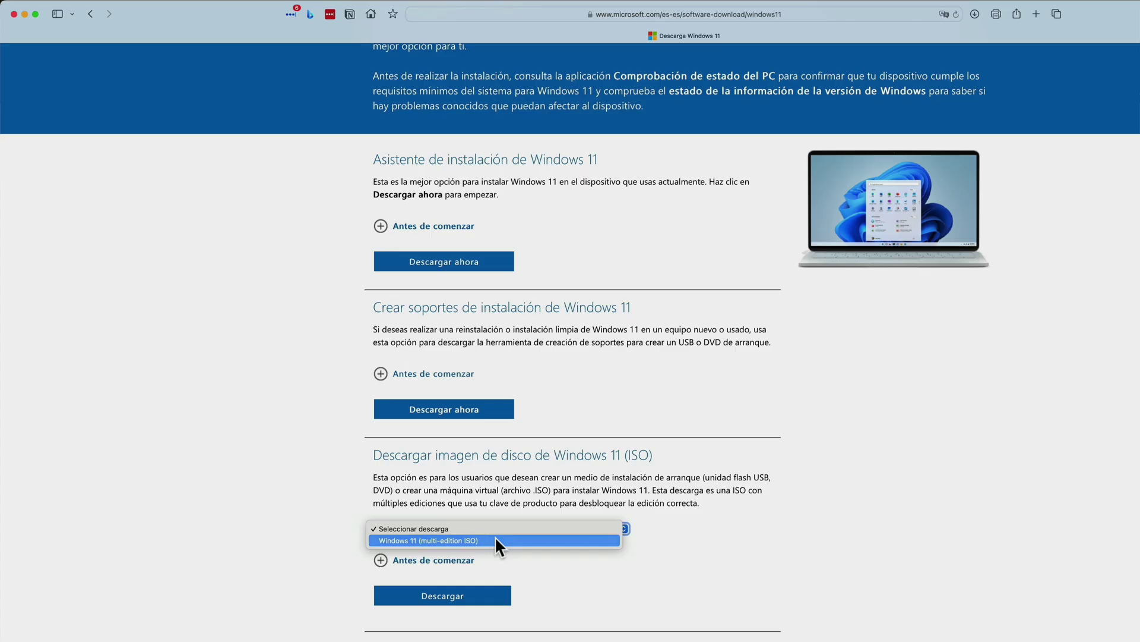
pyautogui.click(496, 539)
pyautogui.click(479, 599)
# Confirm Español as the product language and start the 64-bit Windows 11 ISO download
pyautogui.scroll(-5, 480, 599)
pyautogui.click(479, 390)
pyautogui.click(480, 529)
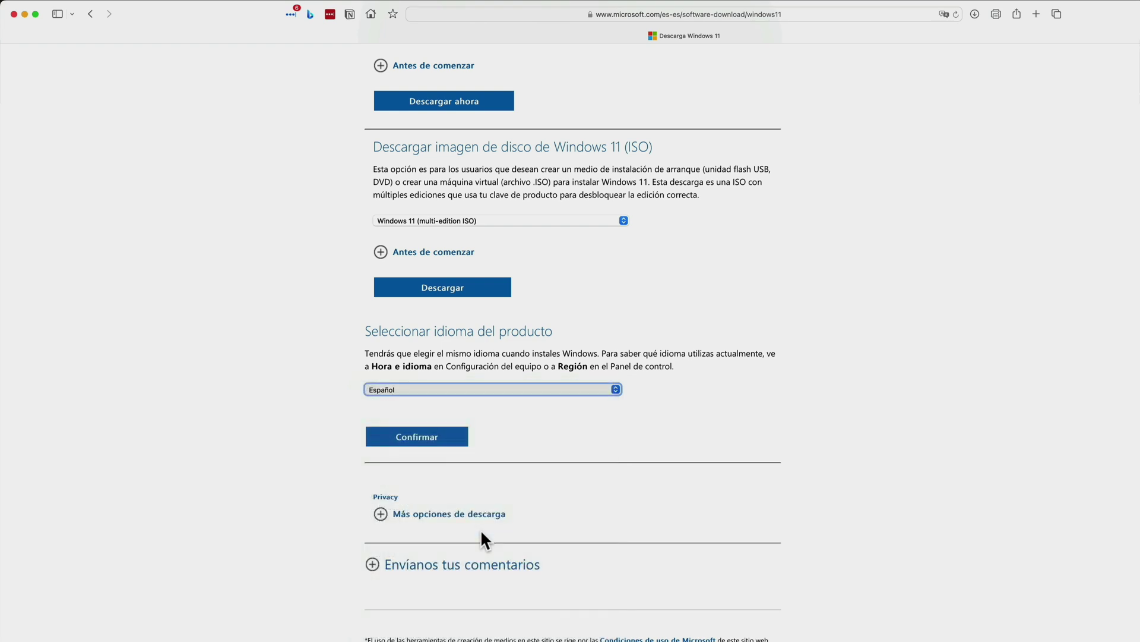
pyautogui.click(434, 447)
pyautogui.click(479, 145)
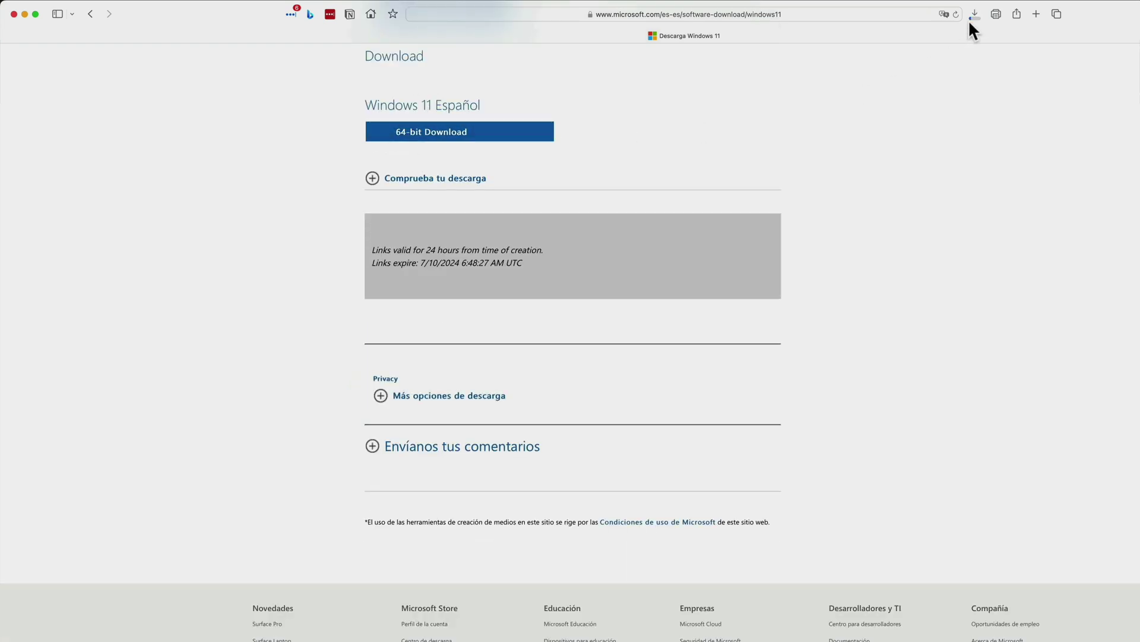
# Check the download's progress and open the isos share of NASeros in Finder
pyautogui.click(974, 14)
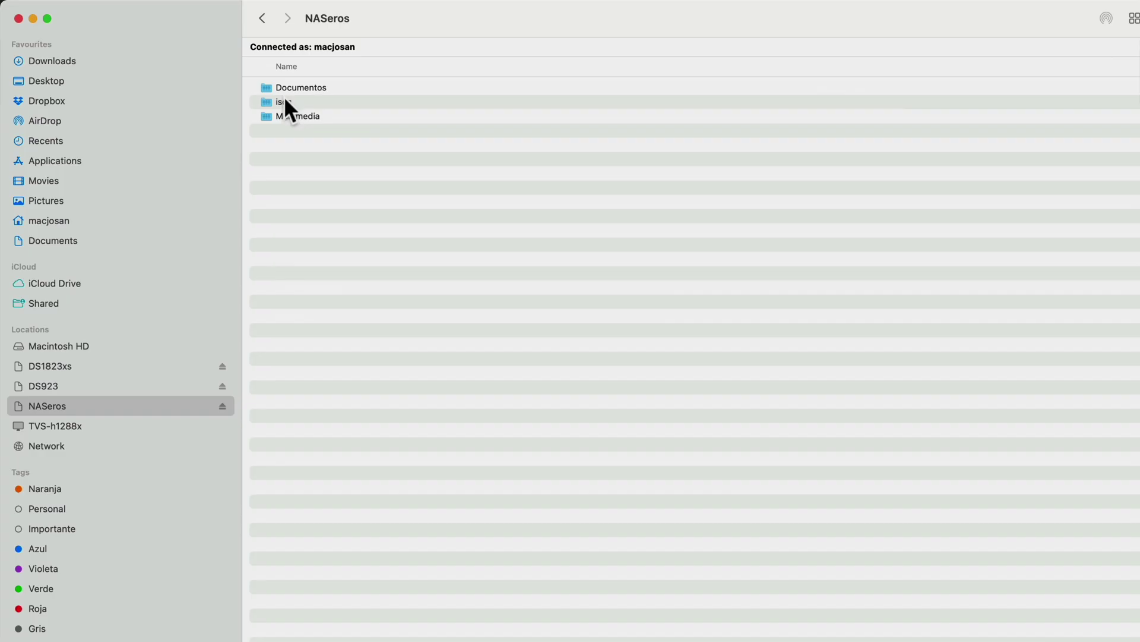
pyautogui.doubleClick(284, 100)
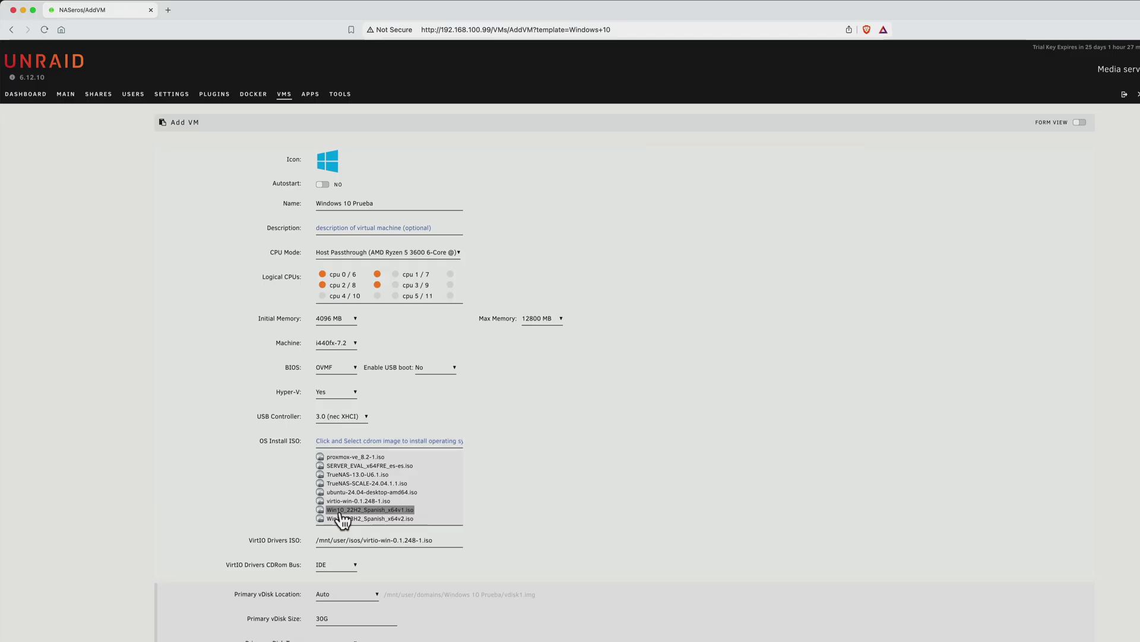
# Back in the Unraid VM form, choose Win10_22H2_Spanish_x64v1.iso as the OS install ISO and set the primary vDisk size to 50G
pyautogui.click(343, 510)
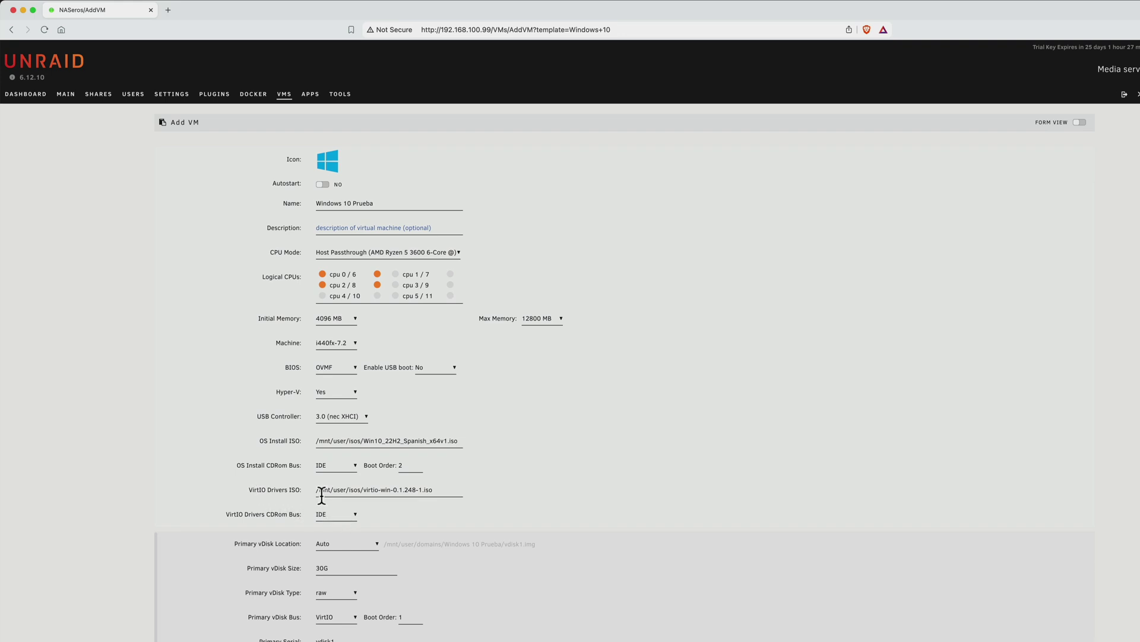
pyautogui.scroll(-2, 411, 494)
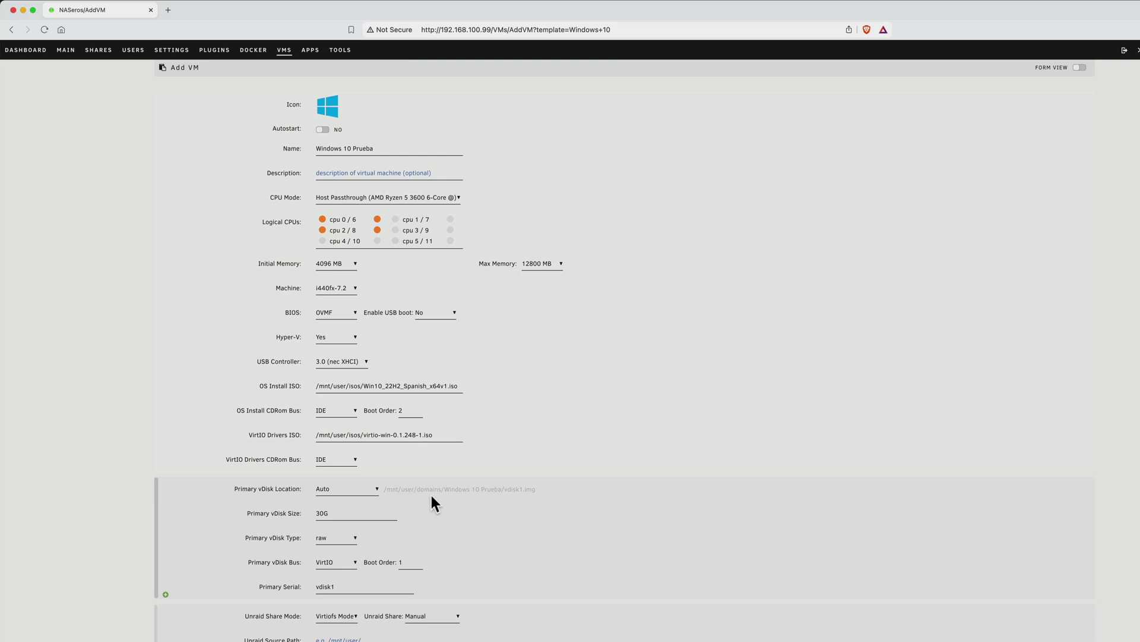
pyautogui.doubleClick(324, 513)
pyautogui.write('50G')
pyautogui.scroll(-2, 332, 511)
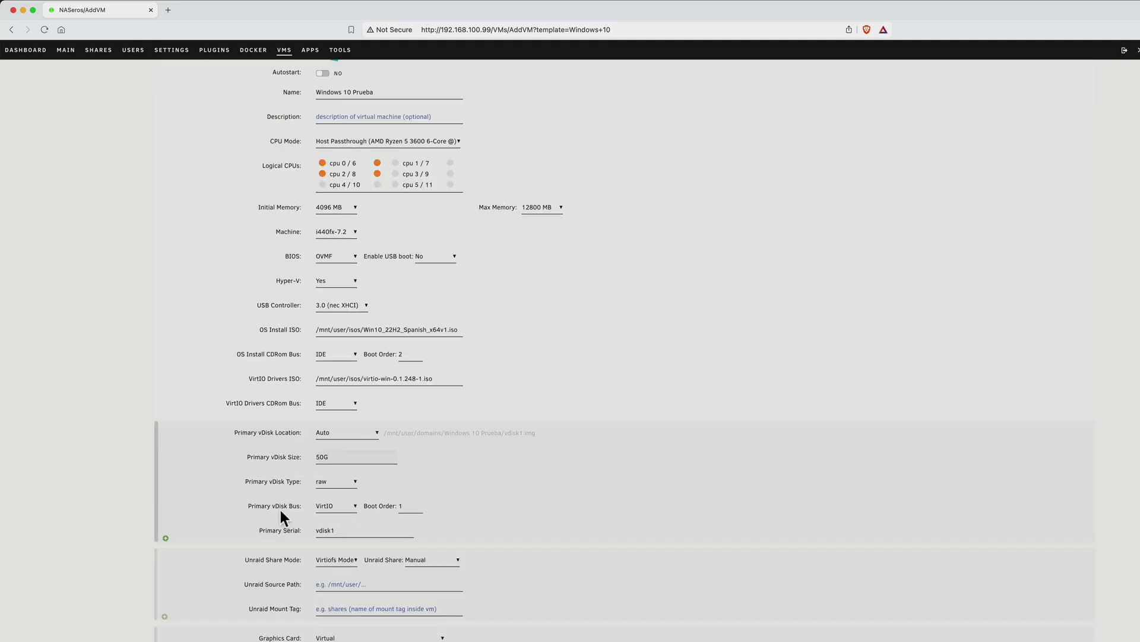
# Keep VirtIO as the primary vDisk bus and Virtual as the graphics card after checking the available options
pyautogui.click(333, 509)
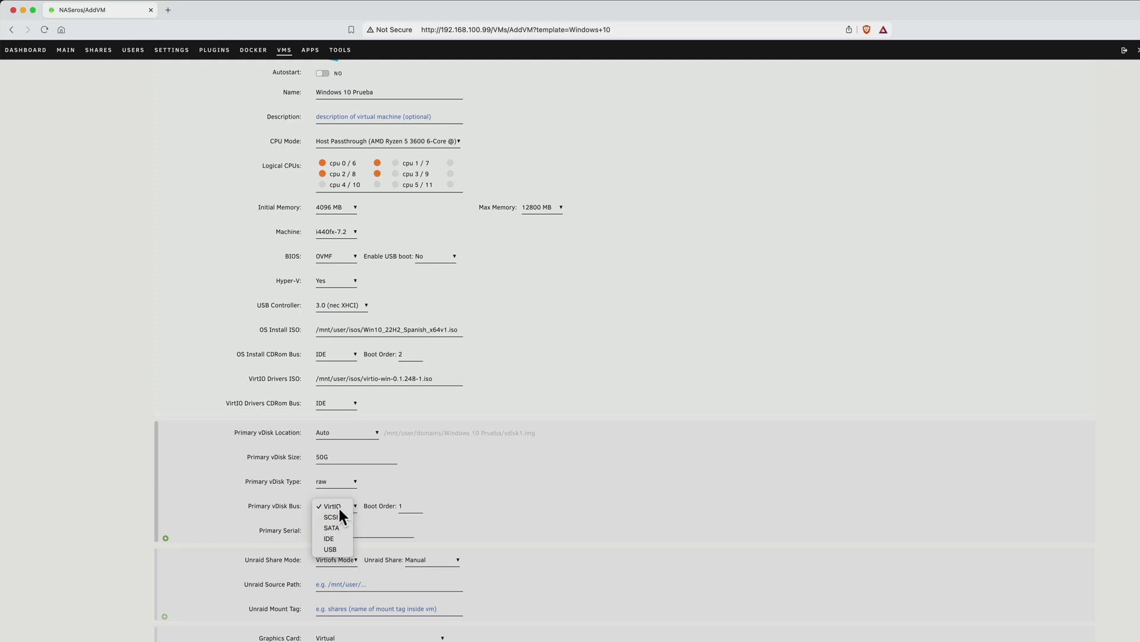
pyautogui.click(338, 505)
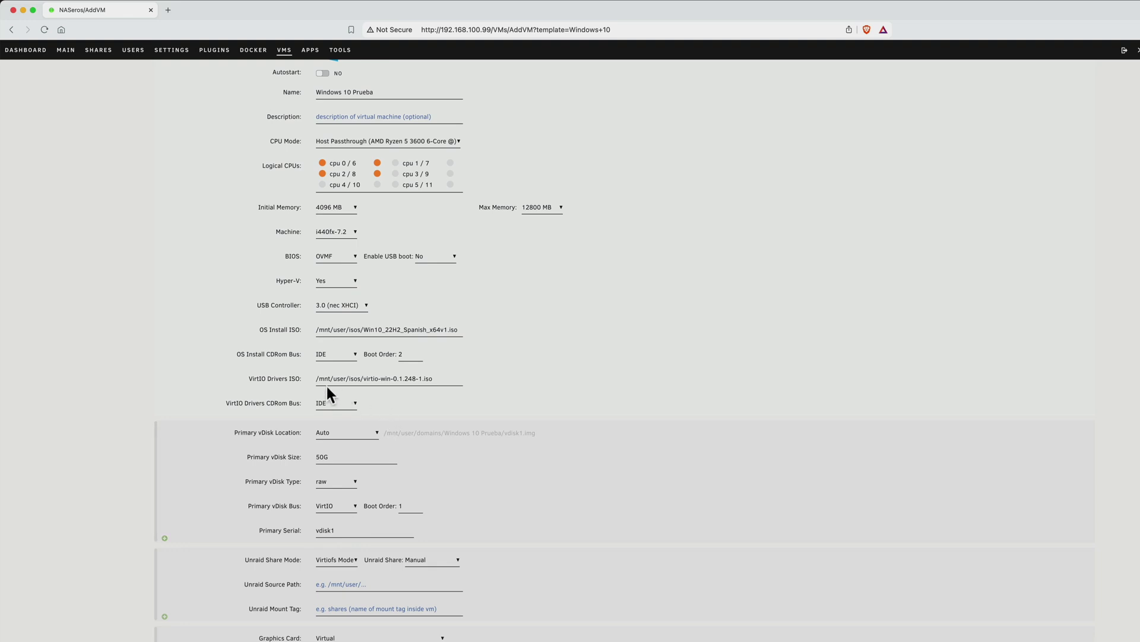
pyautogui.scroll(-2, 420, 385)
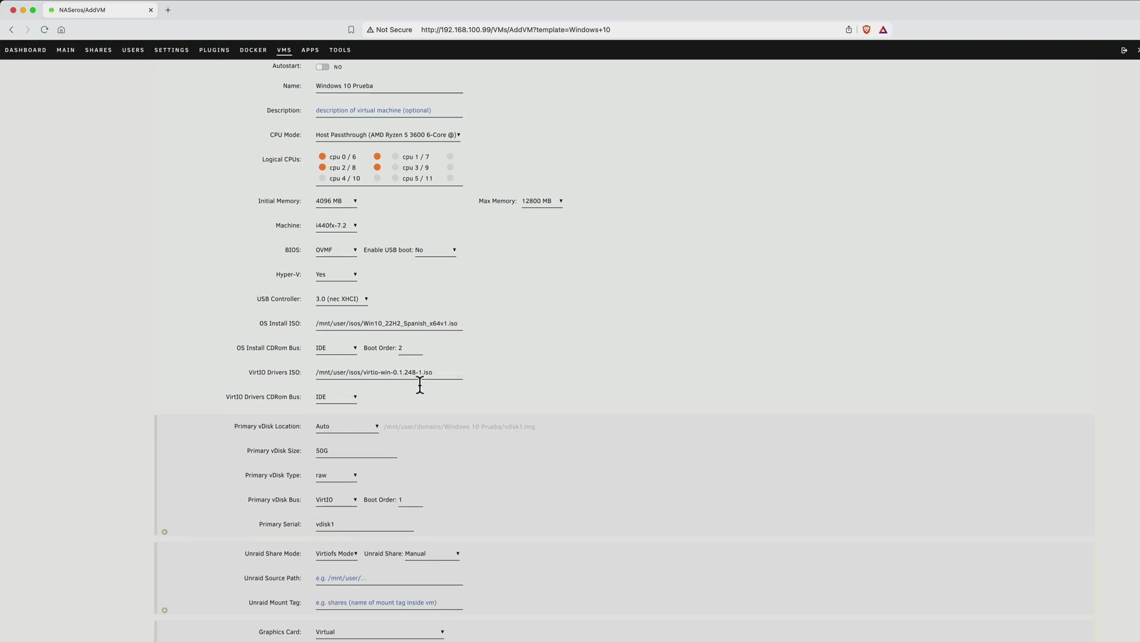
pyautogui.scroll(-8, 420, 391)
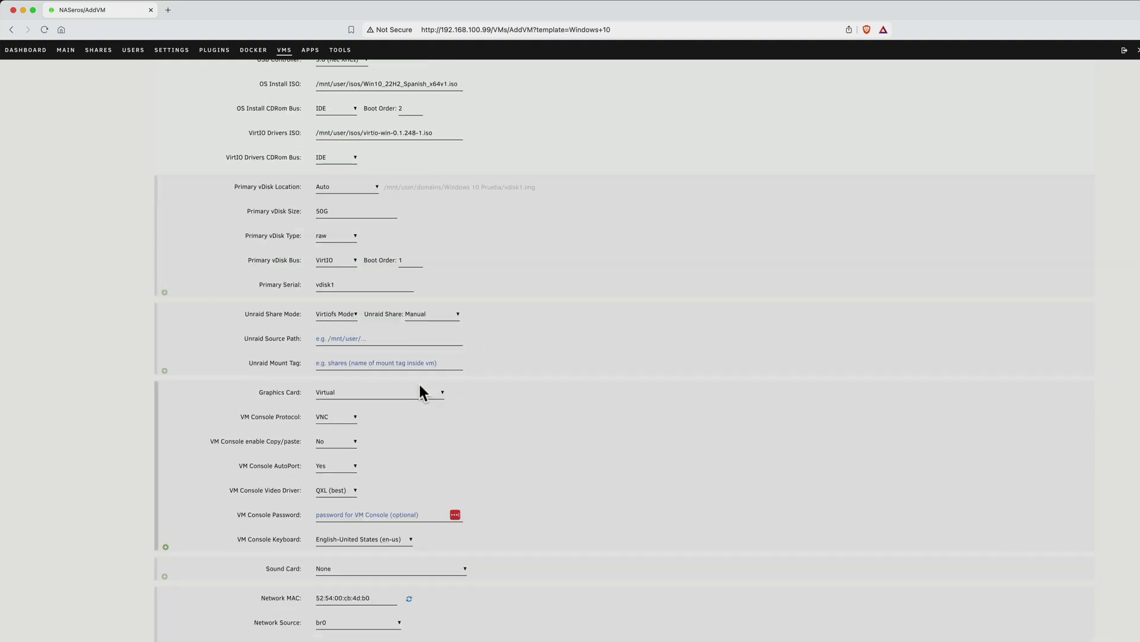
pyautogui.click(349, 395)
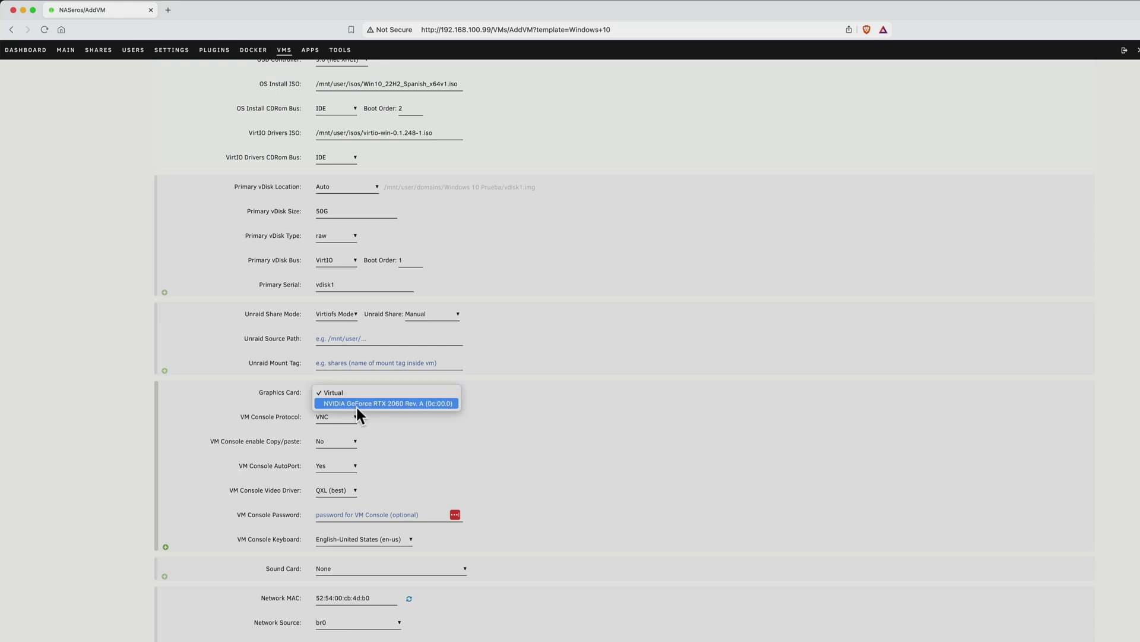
pyautogui.click(357, 395)
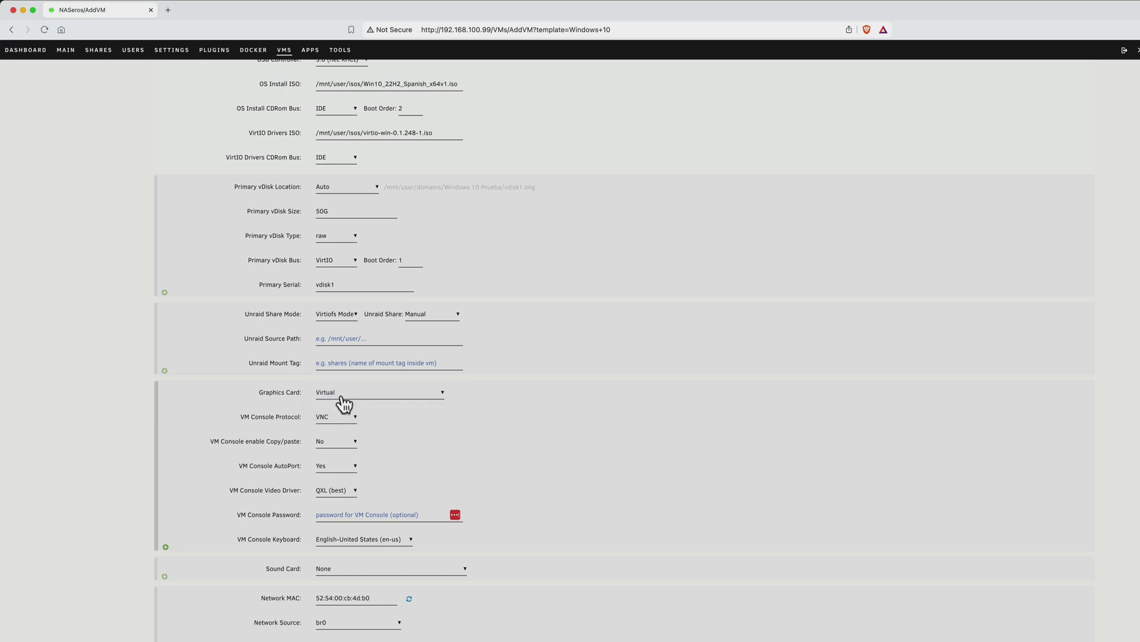
# Set the VM console keyboard to Español (es) and the sound card to AMD Starship/Matisse HD Audio Controller (0e:00.4)
pyautogui.scroll(-1, 402, 442)
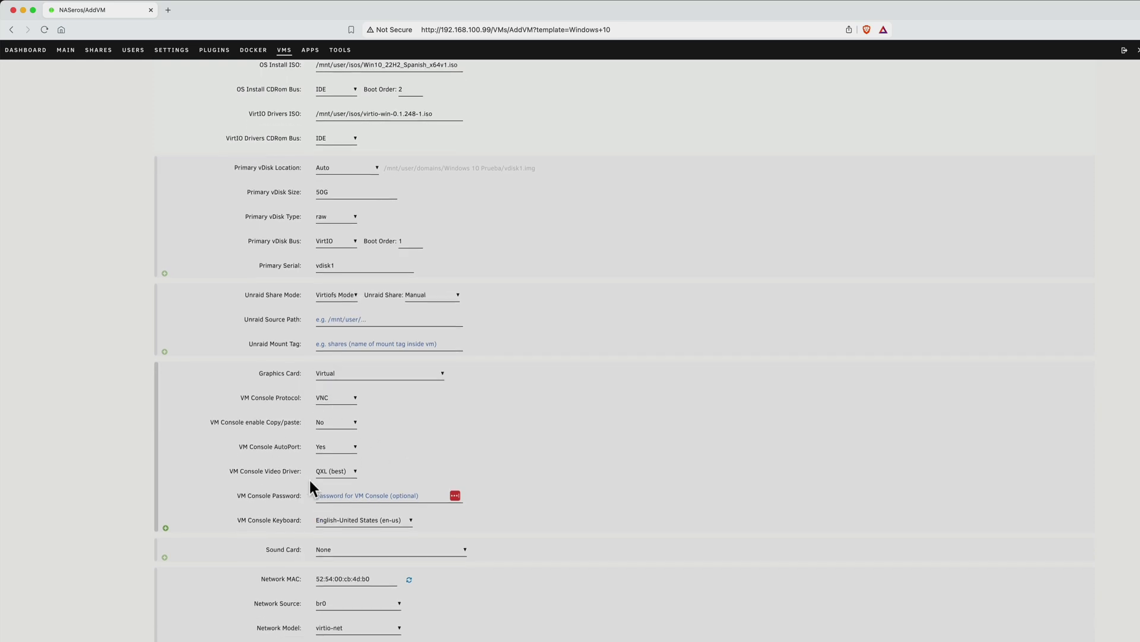
pyautogui.scroll(-1, 351, 489)
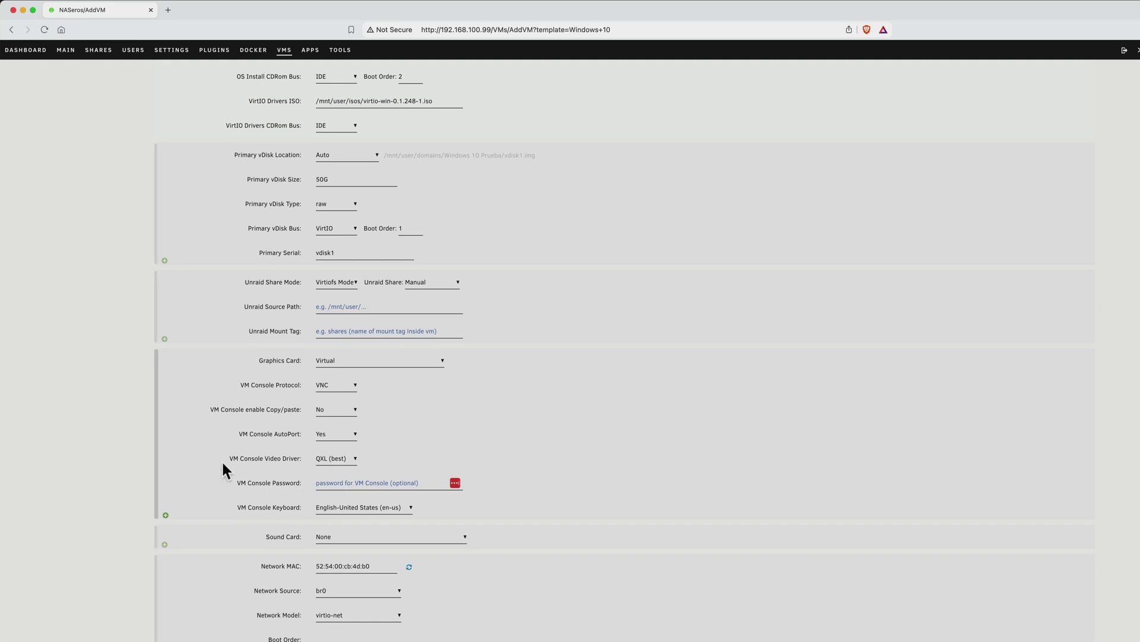
pyautogui.click(365, 508)
pyautogui.click(365, 517)
pyautogui.click(349, 536)
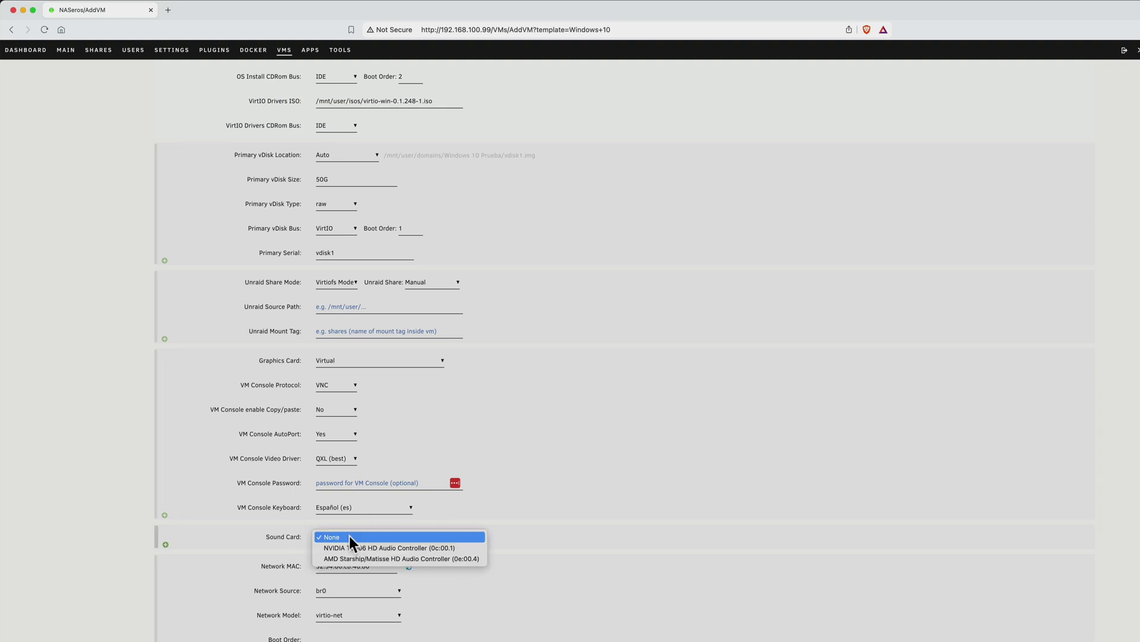
pyautogui.click(374, 557)
# Create the Windows 10 Prueba virtual machine with the option to start it after creation enabled
pyautogui.scroll(-2, 381, 551)
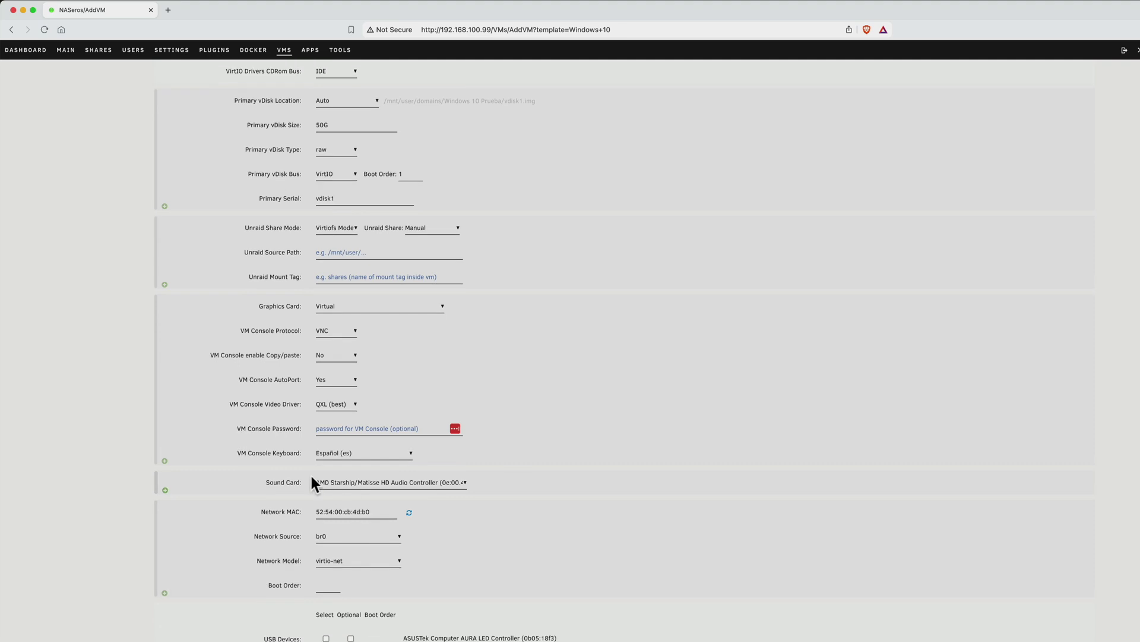
pyautogui.scroll(-4, 368, 511)
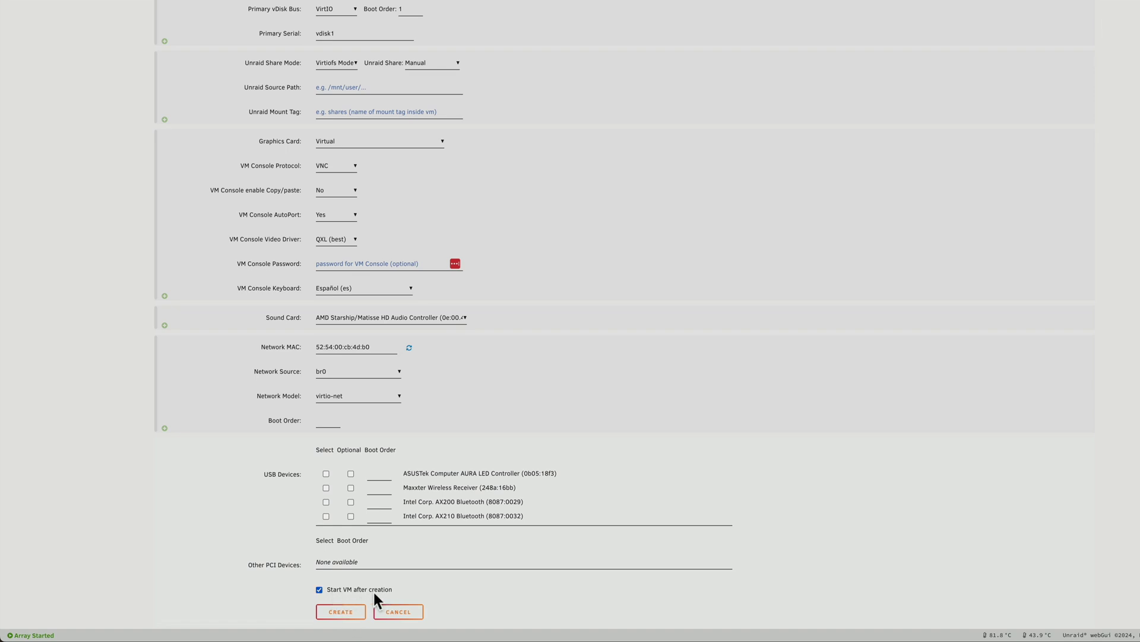
pyautogui.click(342, 613)
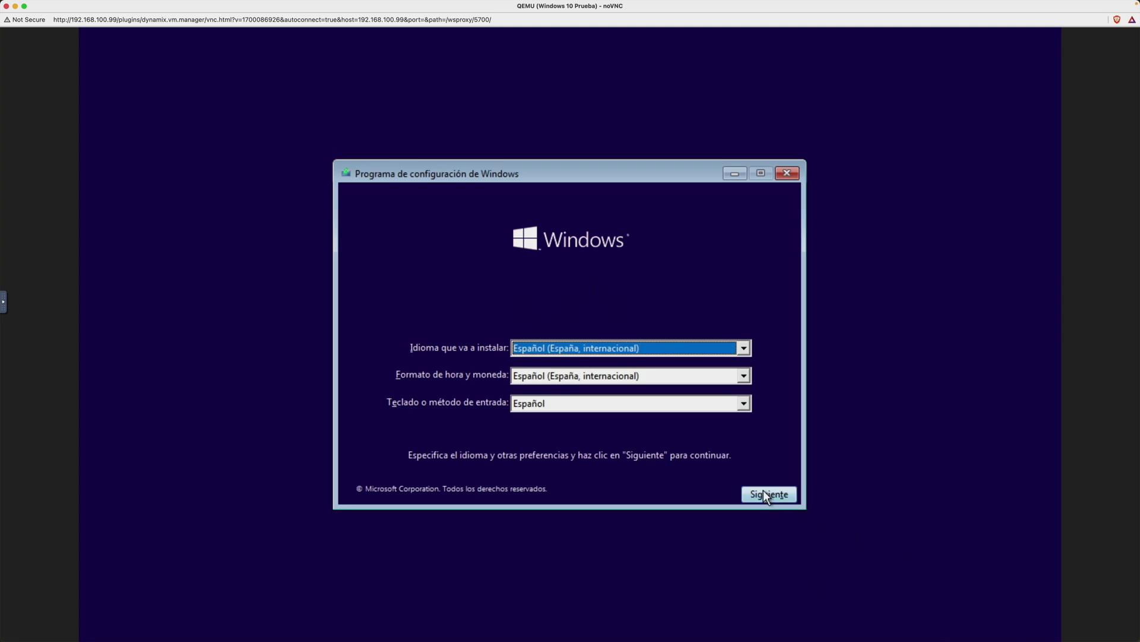
# In the VM's noVNC console, accept the Spanish language and keyboard settings and start the Windows installation
pyautogui.click(766, 495)
pyautogui.click(582, 341)
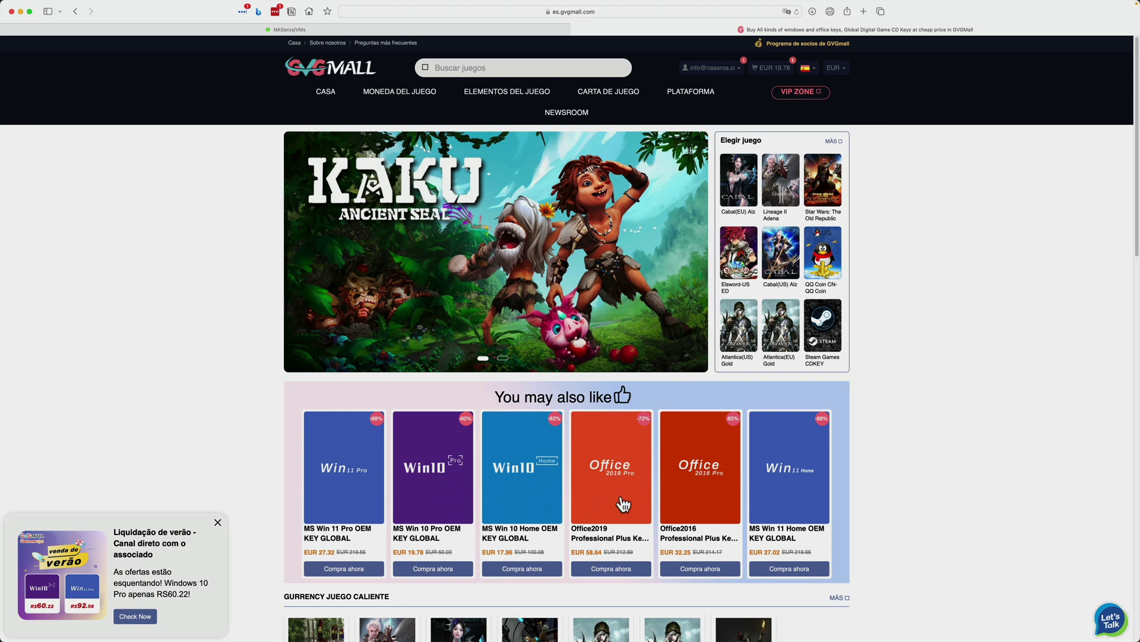
# In the browser, open the MS Win 10 Pro OEM KEY GLOBAL product on GVGMall and buy one copy
pyautogui.scroll(-5, 690, 483)
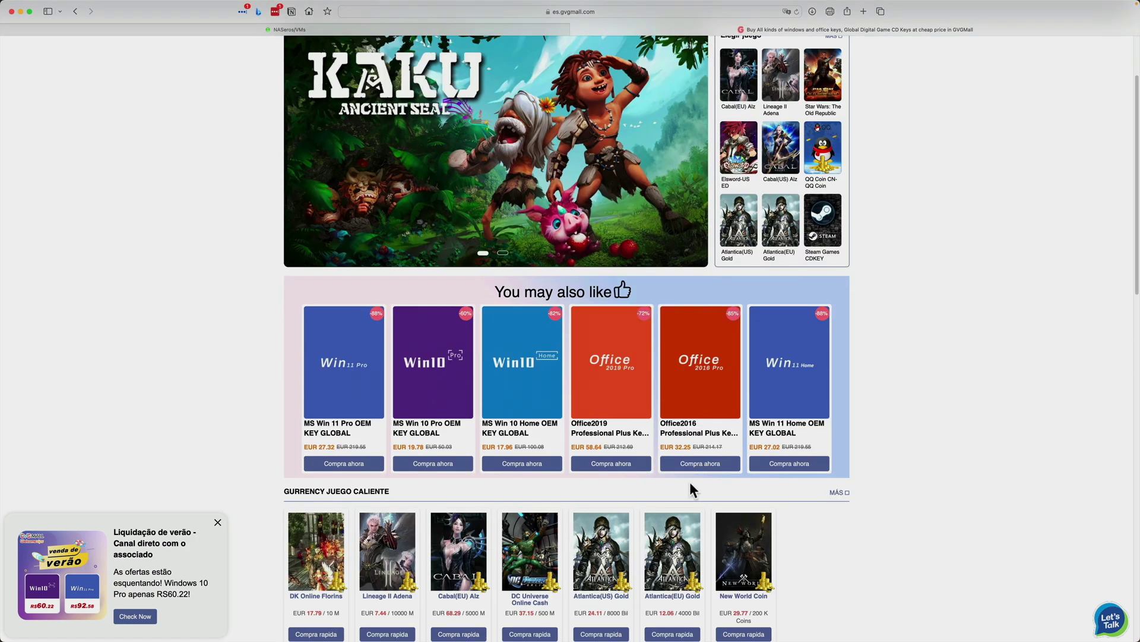
pyautogui.scroll(5, 635, 555)
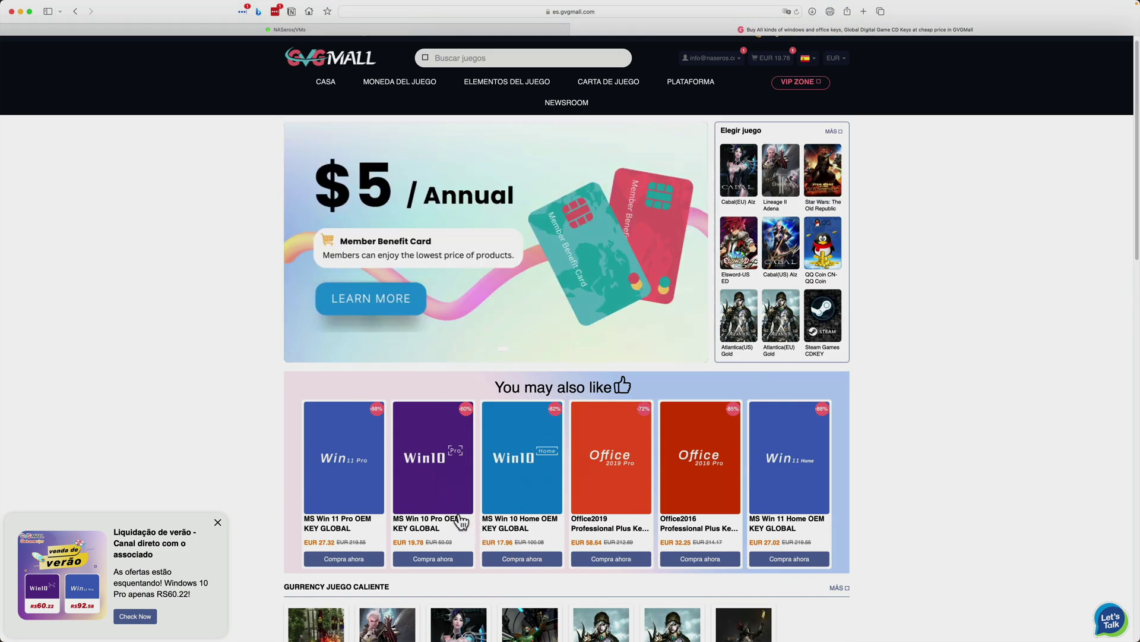
pyautogui.click(451, 562)
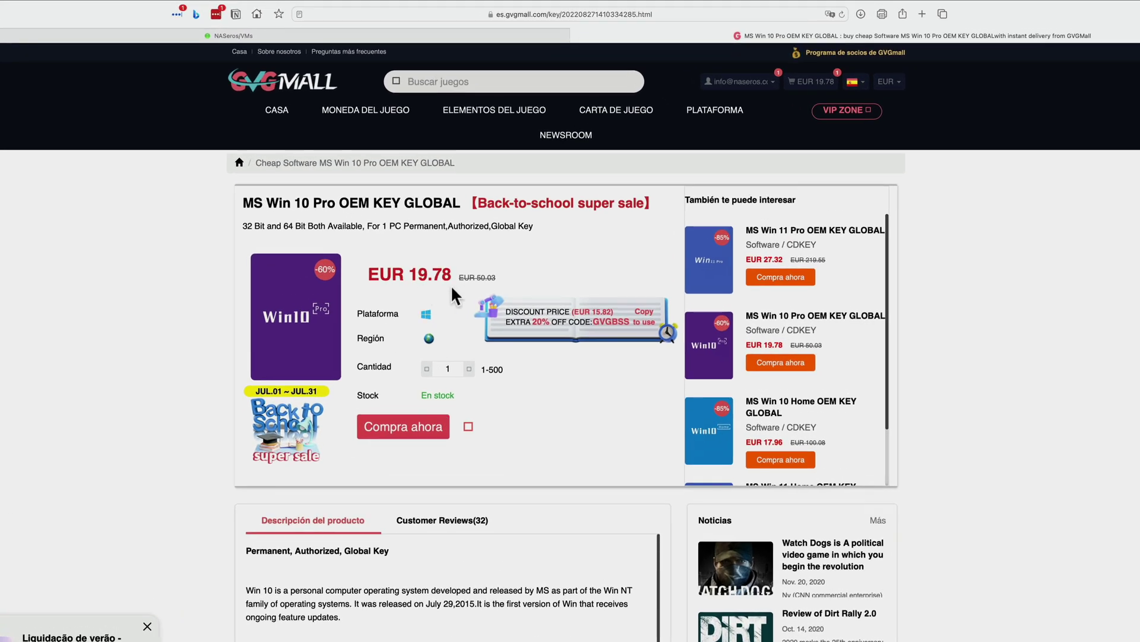
pyautogui.click(418, 435)
# Apply the promotion code GGNN to the order, continue to payment and review the available payment methods and card form
pyautogui.click(298, 447)
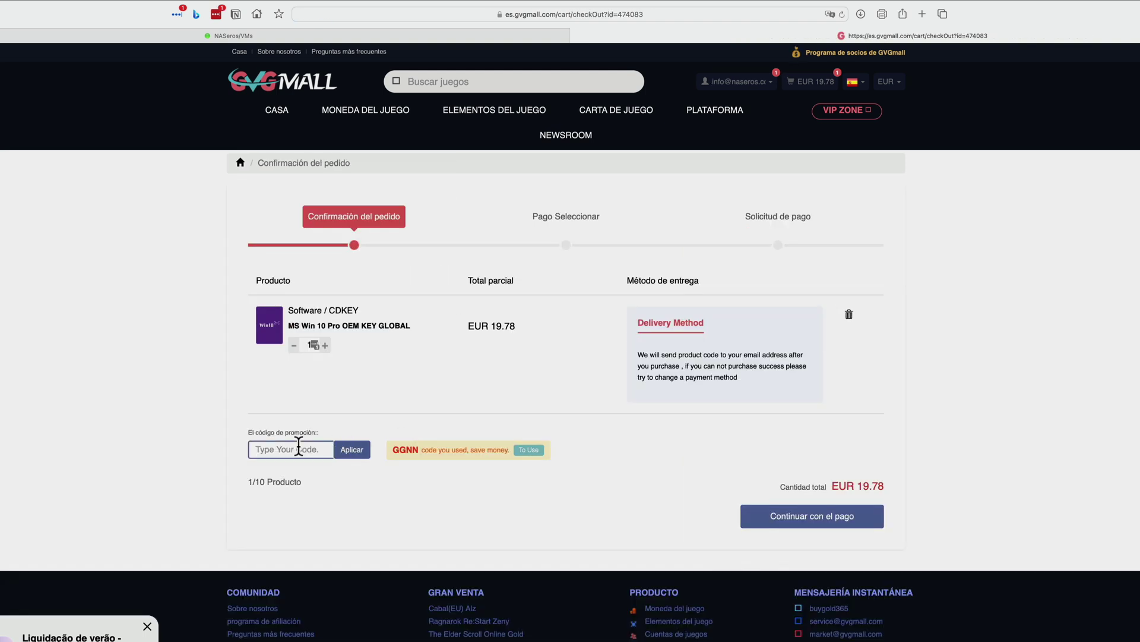
pyautogui.write('GGNN')
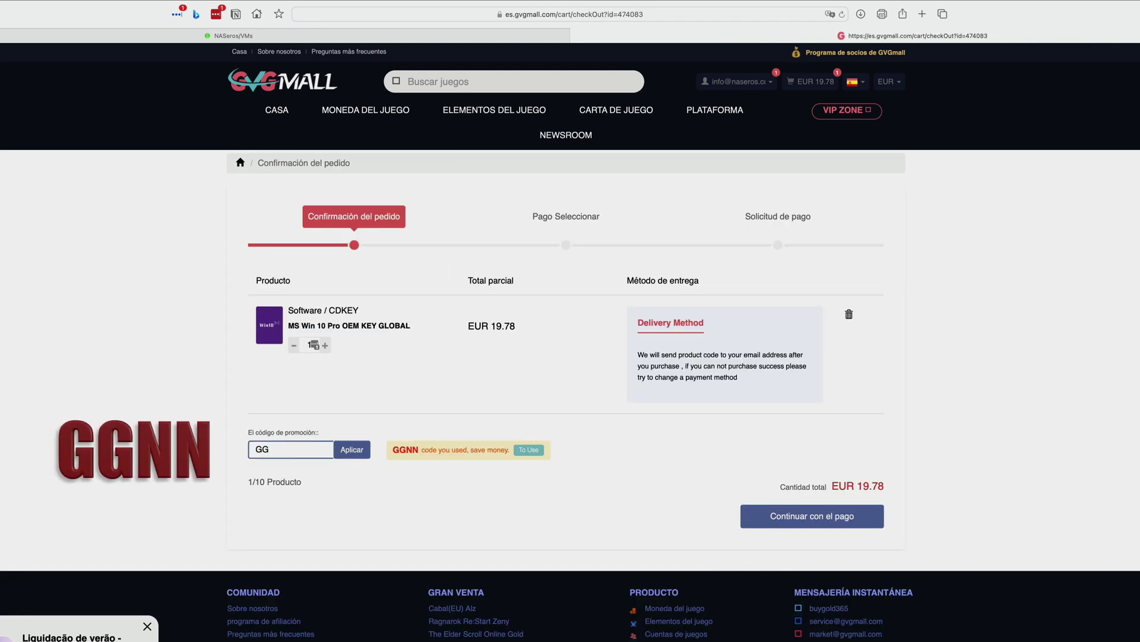
pyautogui.click(355, 452)
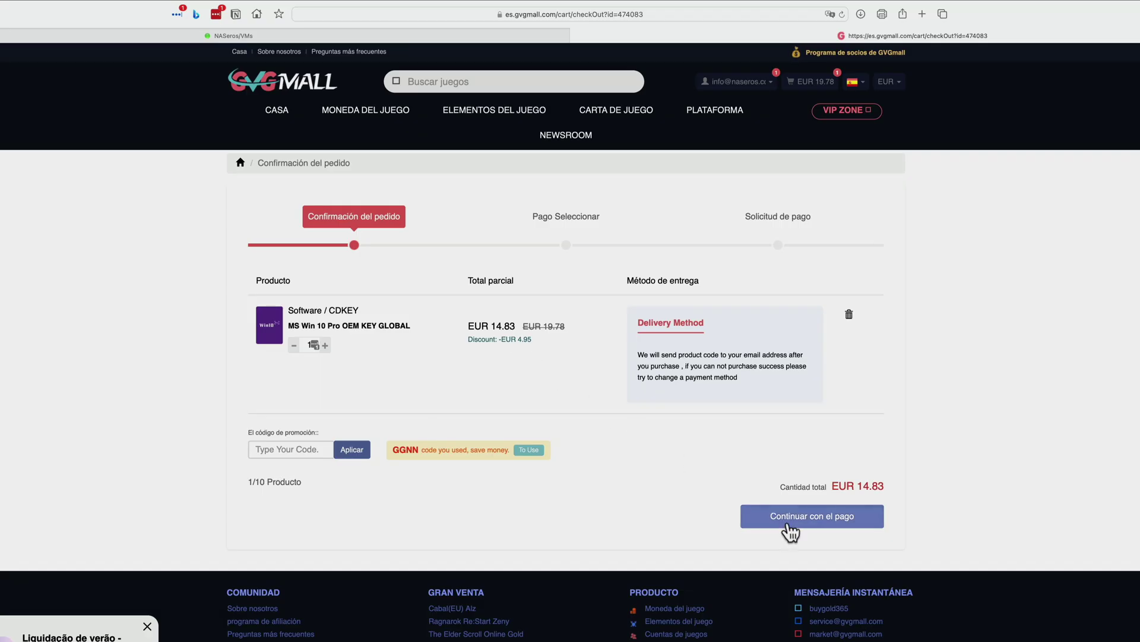
pyautogui.click(789, 523)
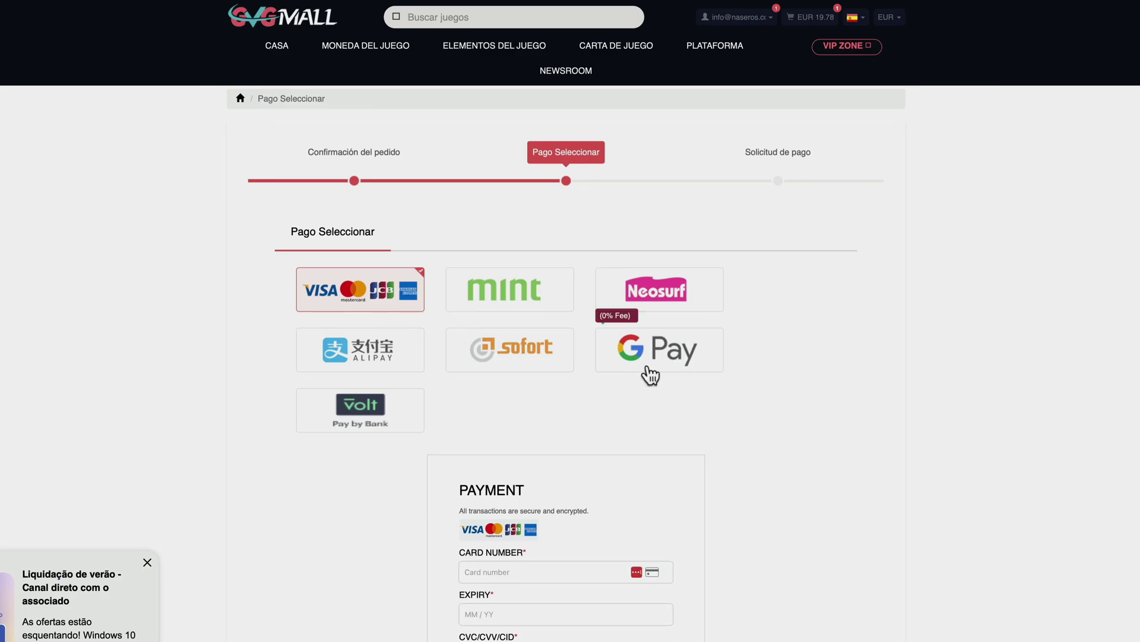
pyautogui.scroll(-2, 556, 494)
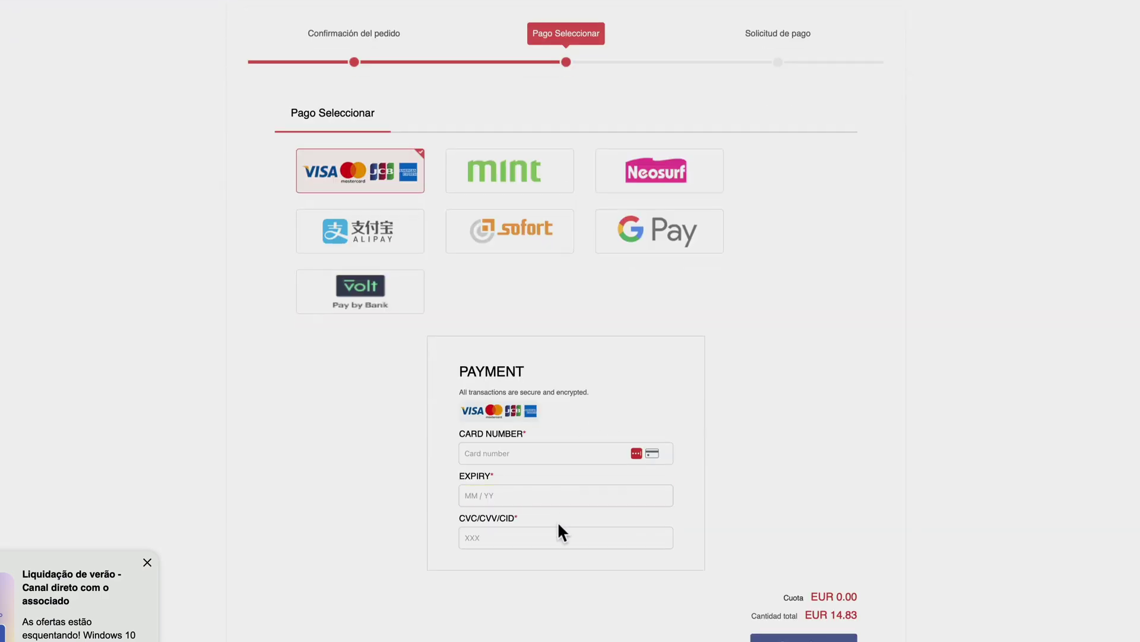
pyautogui.scroll(2, 528, 484)
pyautogui.scroll(-2, 532, 486)
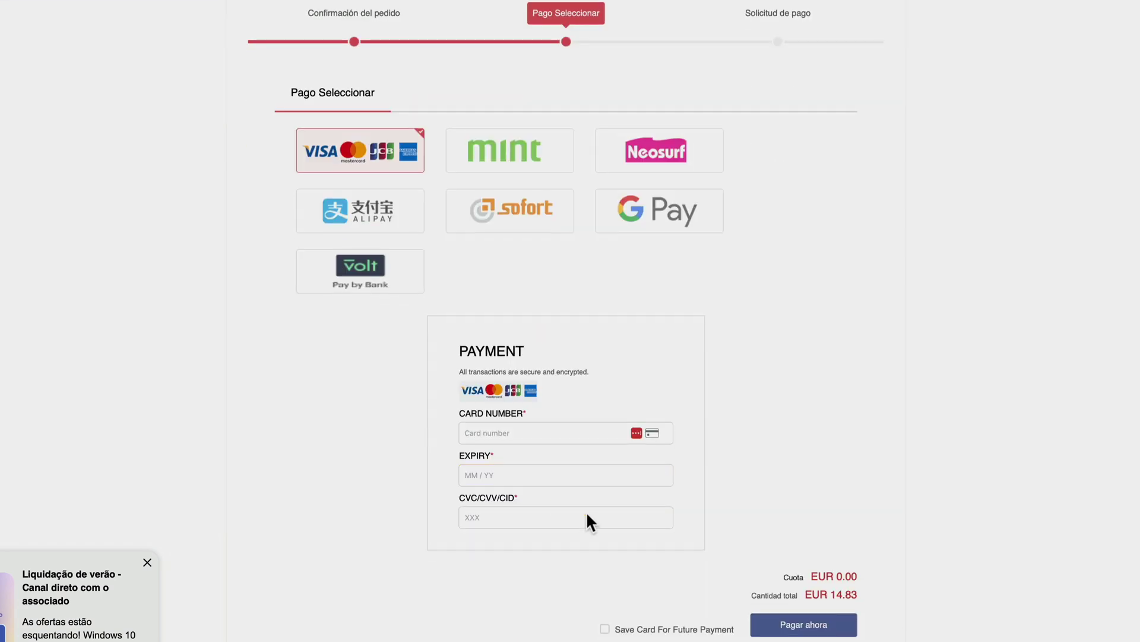
pyautogui.scroll(2, 774, 633)
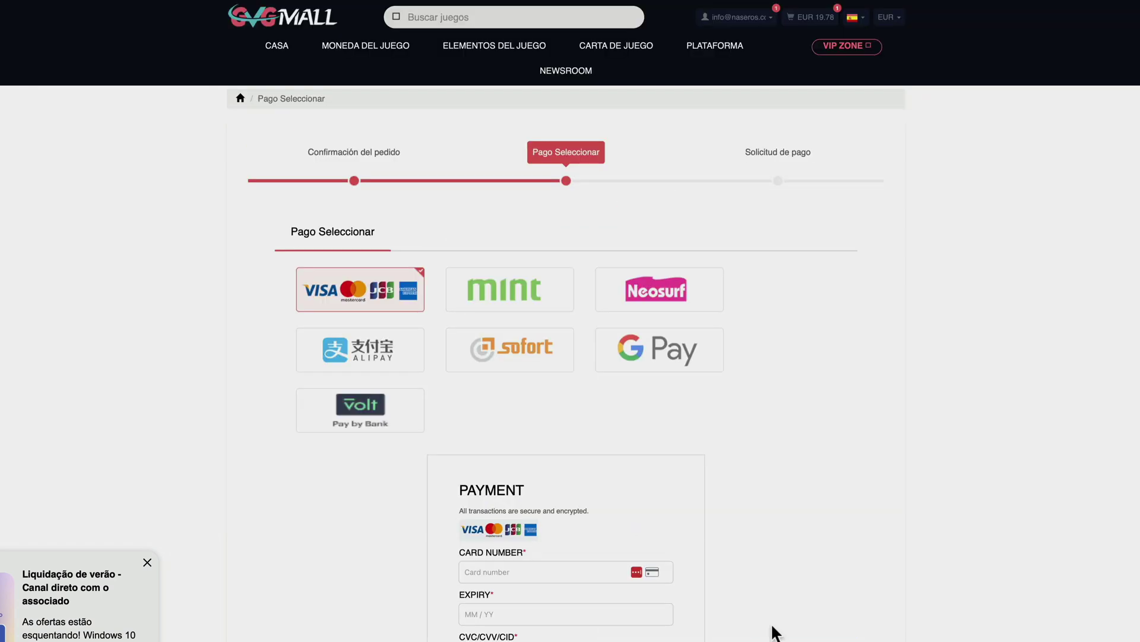
# Open the key details of the purchased MS Windows 11 Pro order, and continue the Win 10 Pro order to payment
pyautogui.click(739, 23)
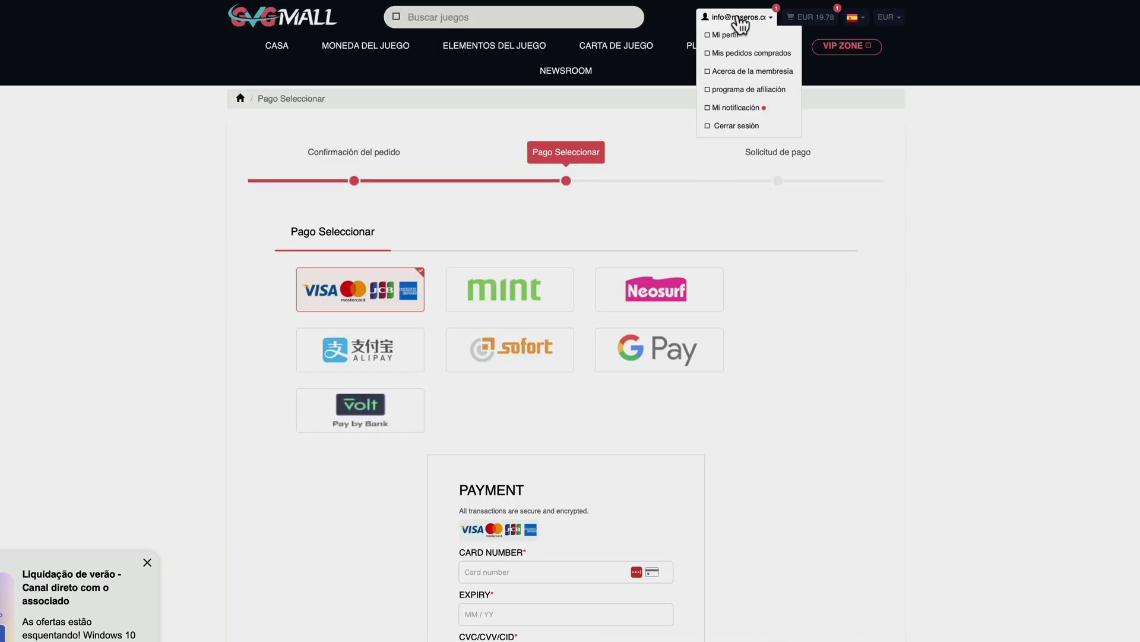
pyautogui.click(735, 54)
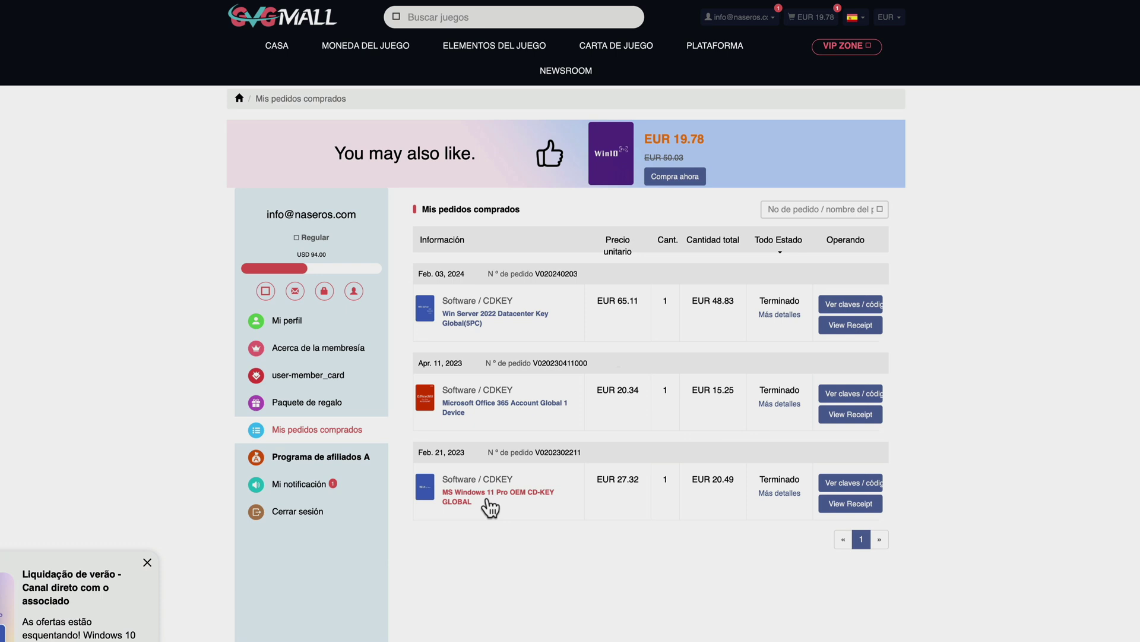
pyautogui.click(855, 490)
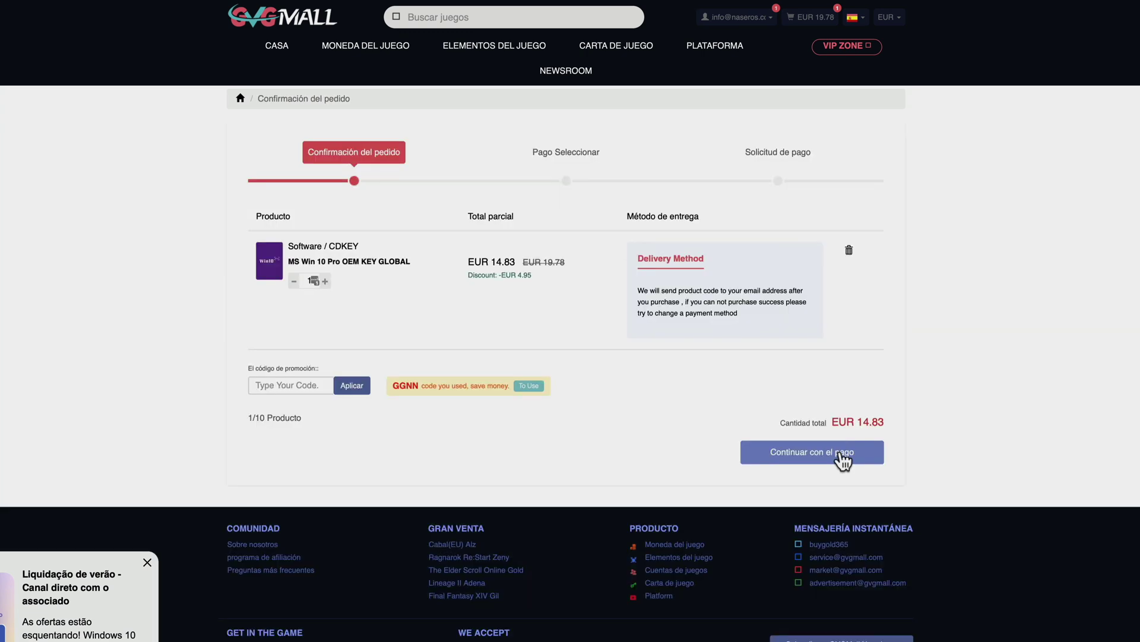
pyautogui.click(839, 450)
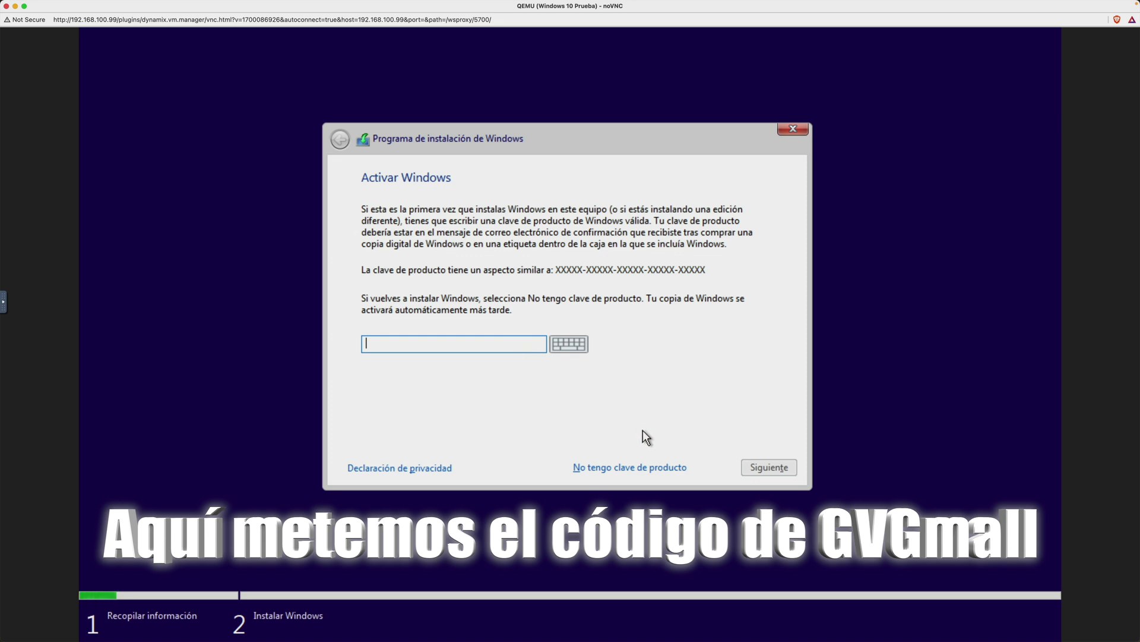
# Back in the VM console's Windows setup, skip the product key and select Windows 10 Pro as the edition to install
pyautogui.click(645, 466)
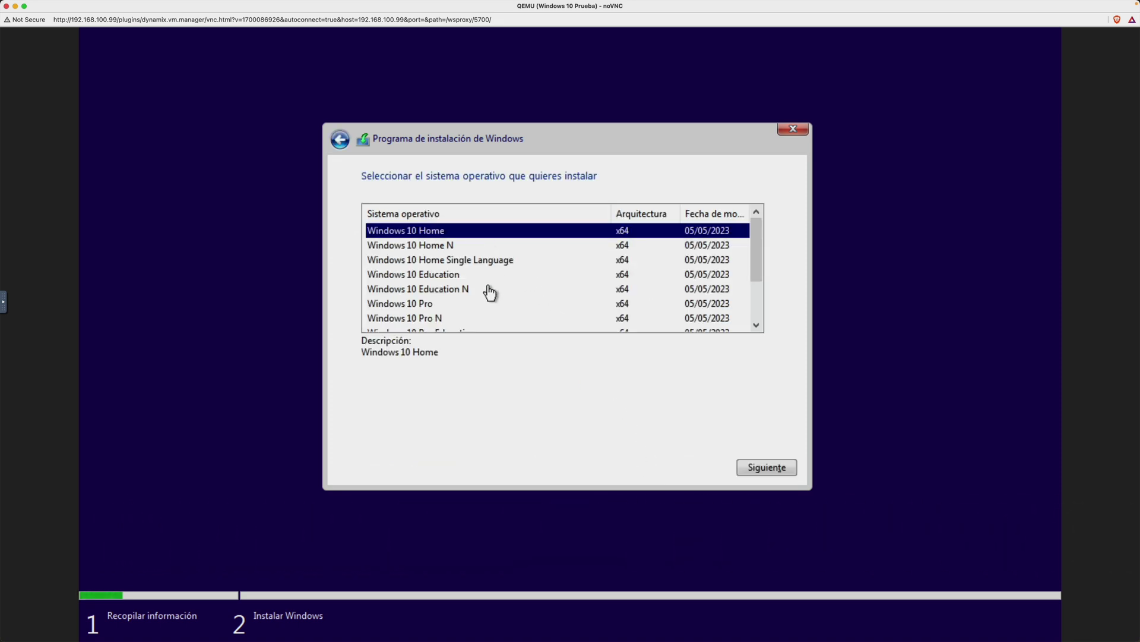
pyautogui.scroll(-1, 489, 291)
pyautogui.click(434, 264)
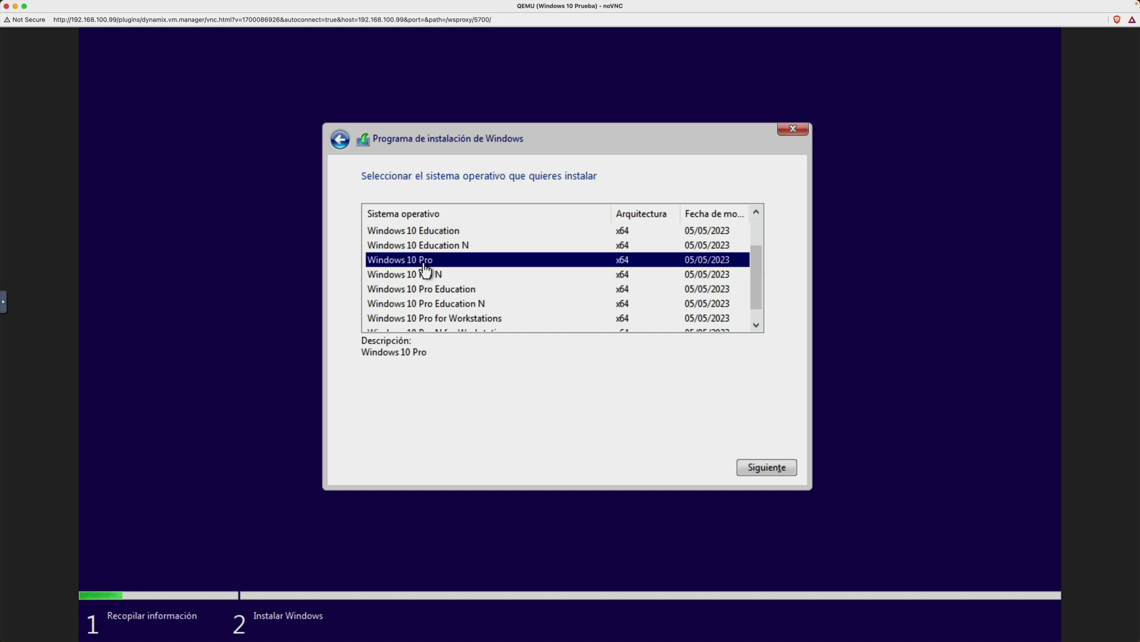
pyautogui.click(754, 466)
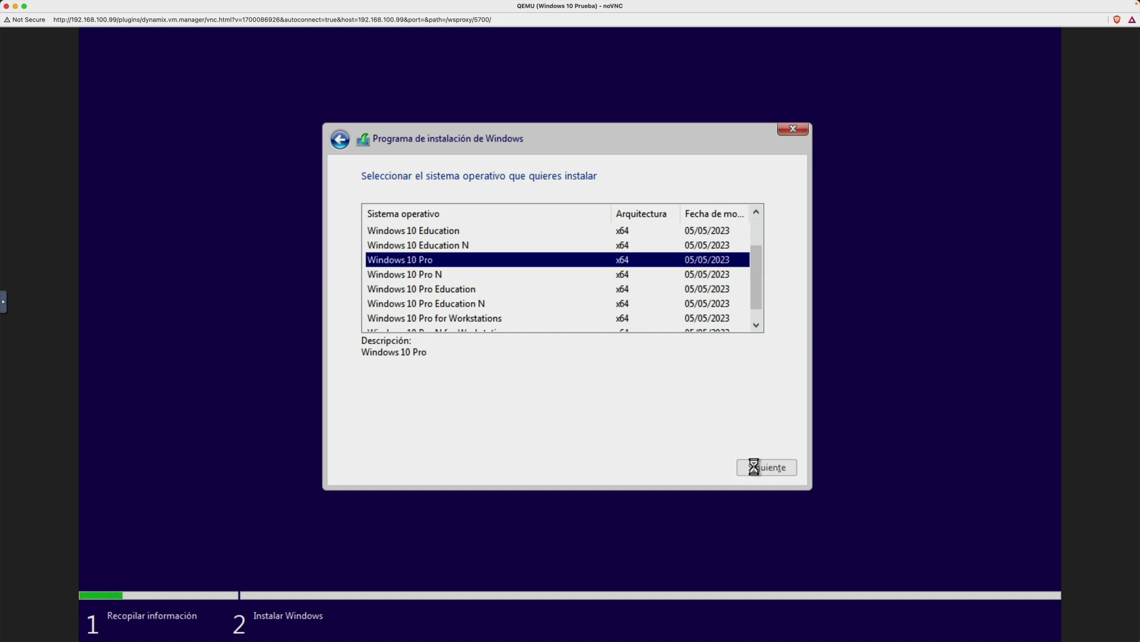
# Accept the Windows license terms and choose the custom installation type
pyautogui.click(480, 436)
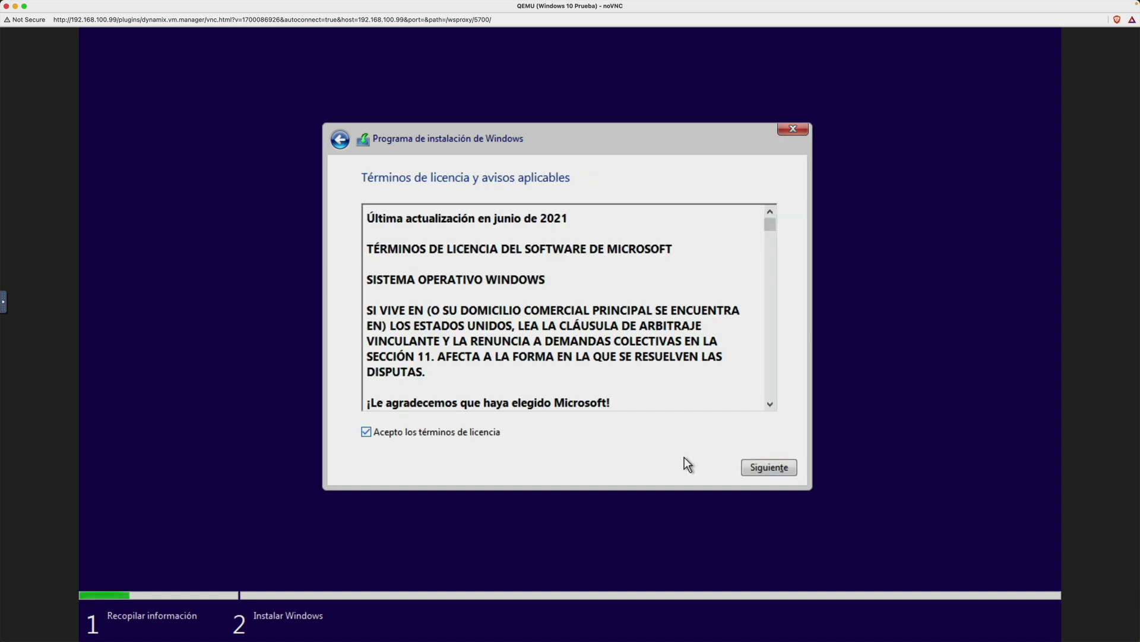
pyautogui.click(769, 466)
pyautogui.click(565, 326)
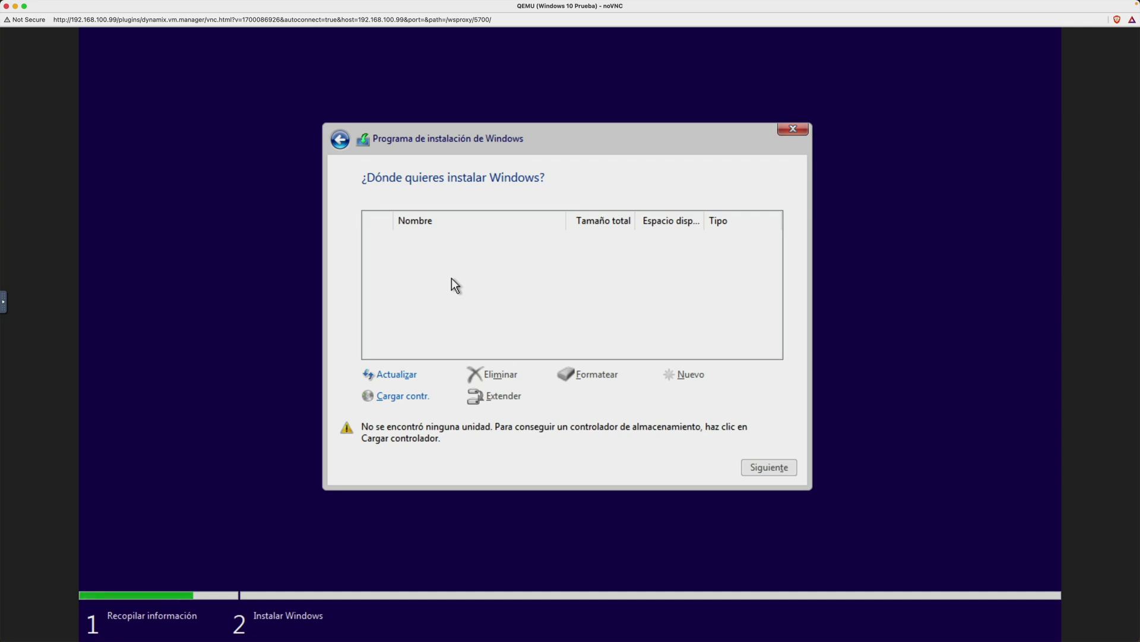
# Load the Red Hat VirtIO SCSI controller driver from amd64\w10 on the virtio-win-0.1.248 CD and install Windows on drive 0's unallocated space
pyautogui.click(394, 398)
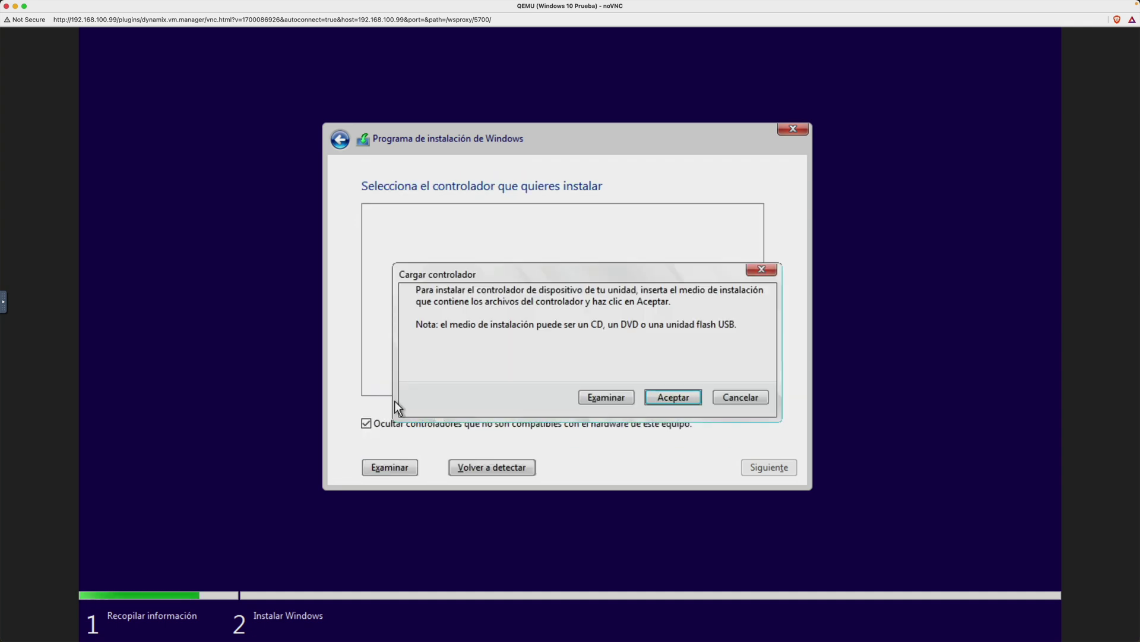
pyautogui.click(614, 397)
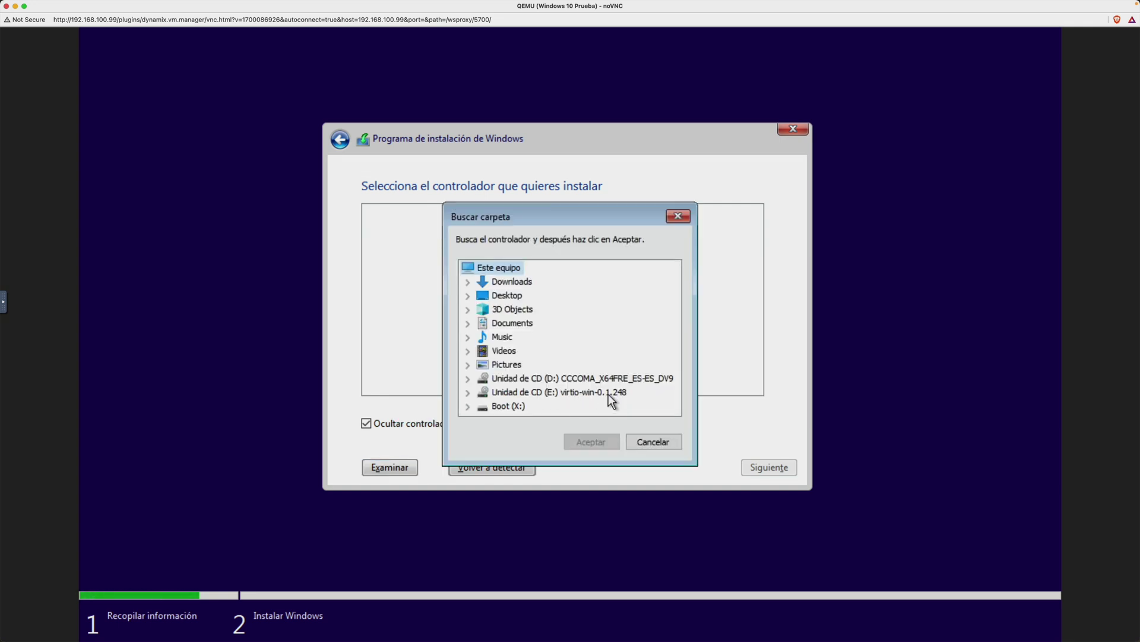
pyautogui.click(467, 393)
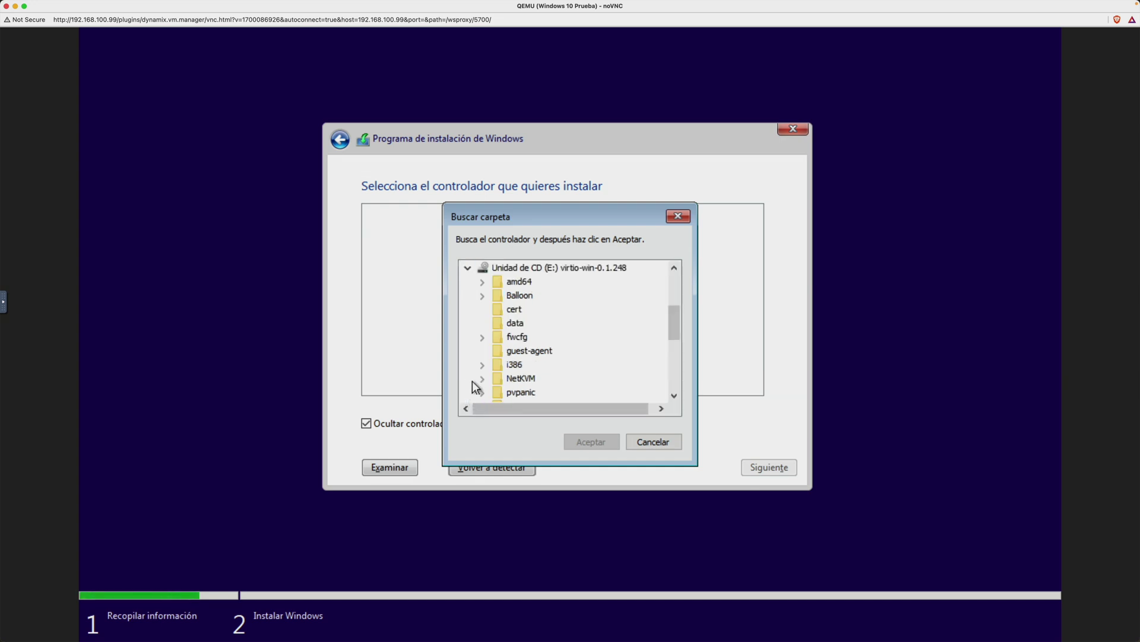
pyautogui.click(482, 281)
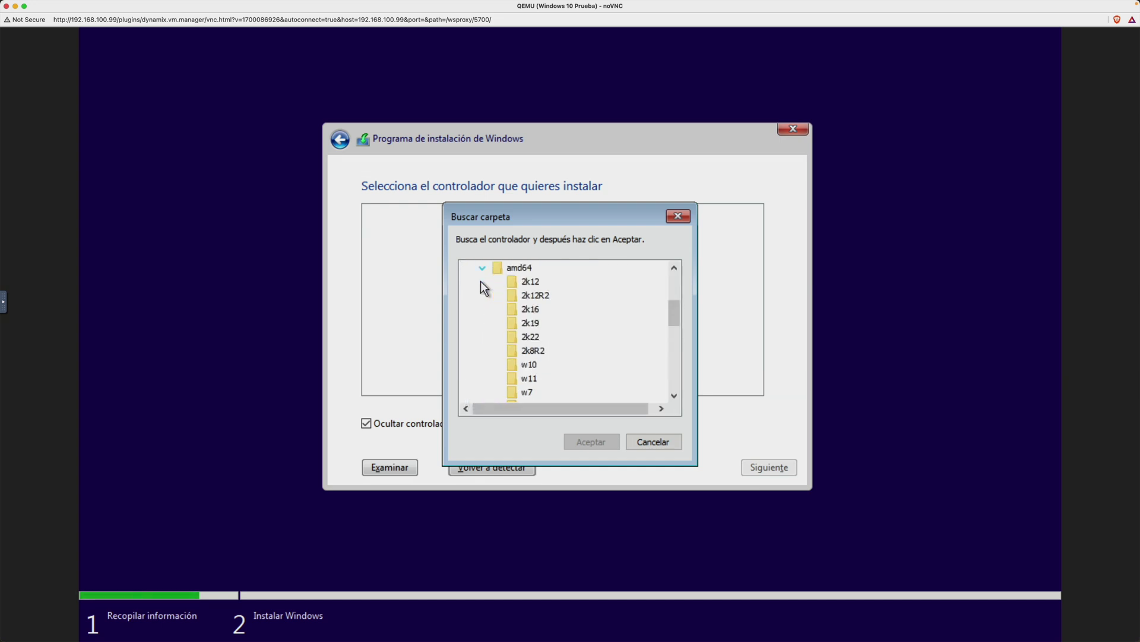
pyautogui.click(526, 366)
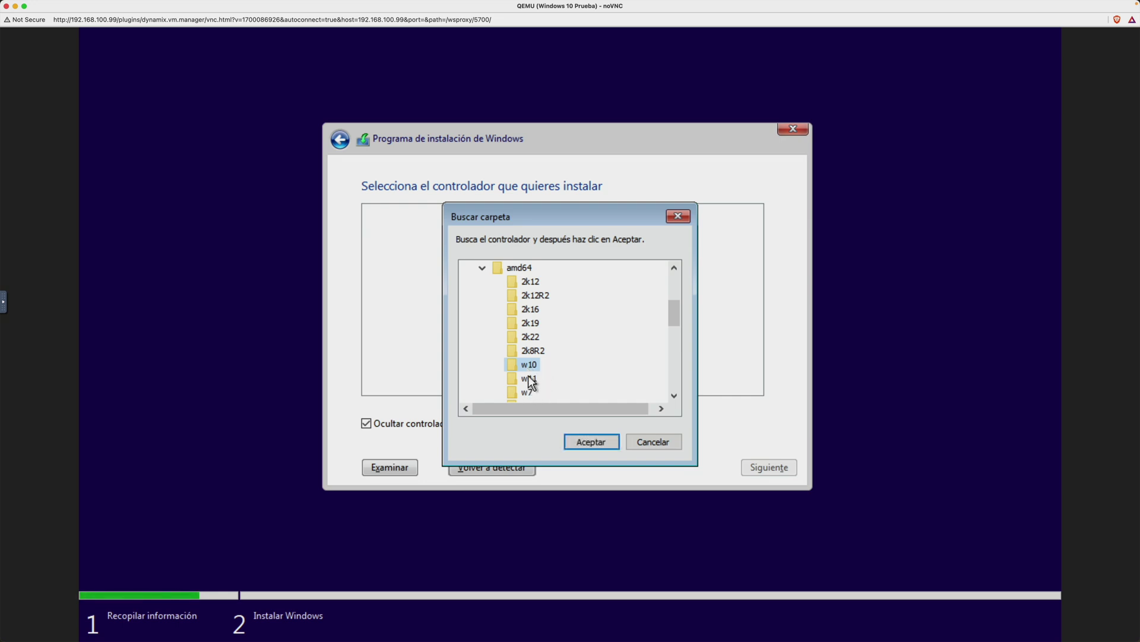
pyautogui.click(578, 439)
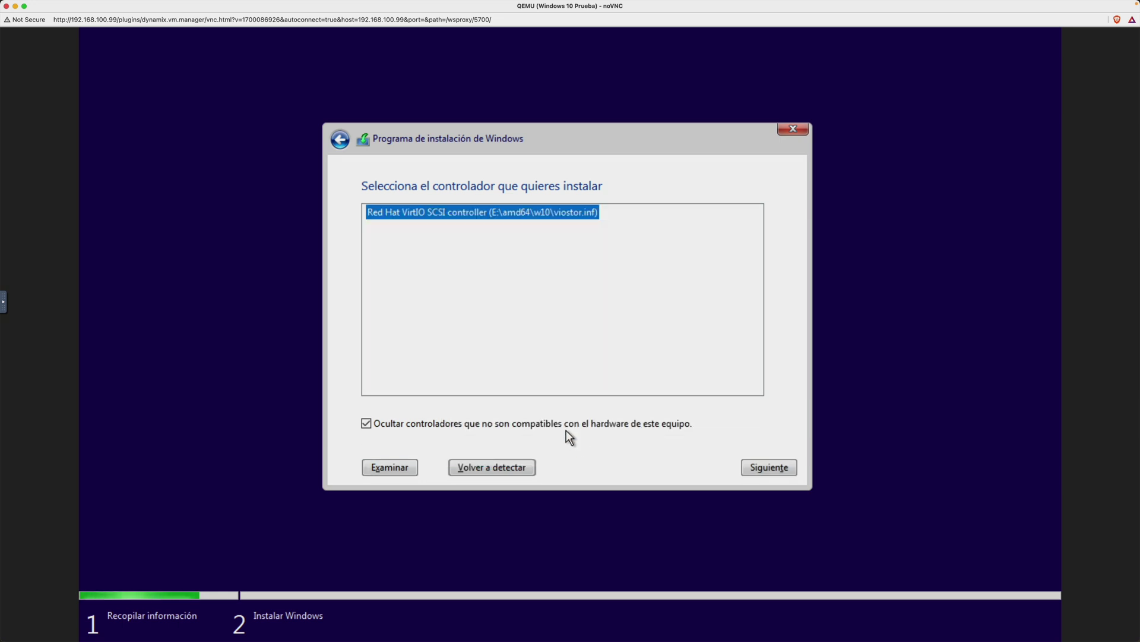
pyautogui.click(776, 467)
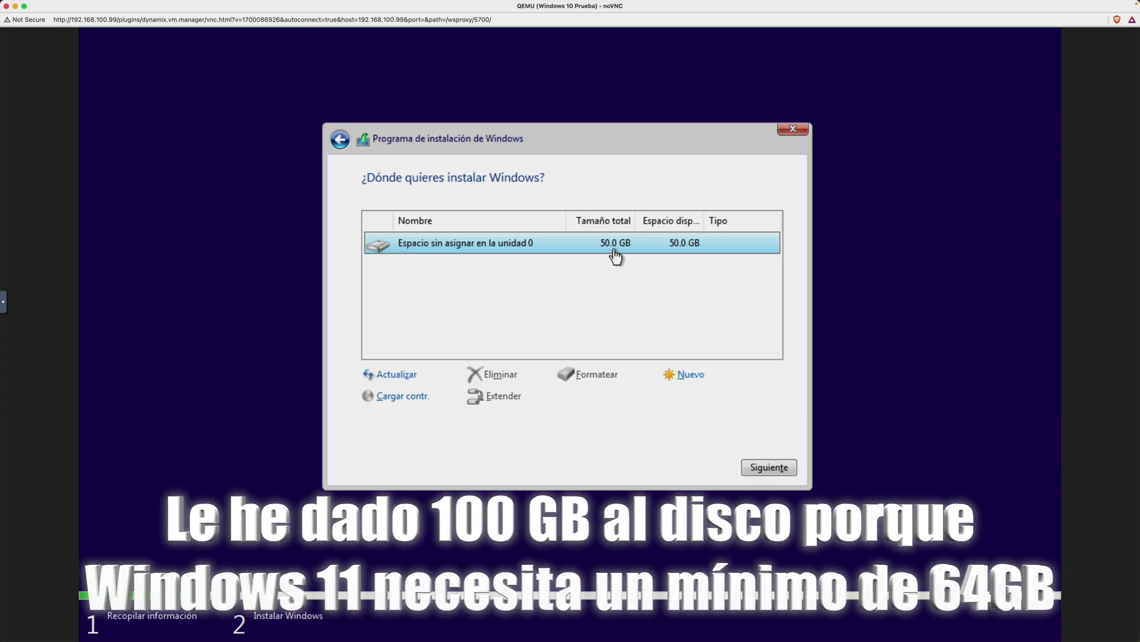
pyautogui.click(782, 467)
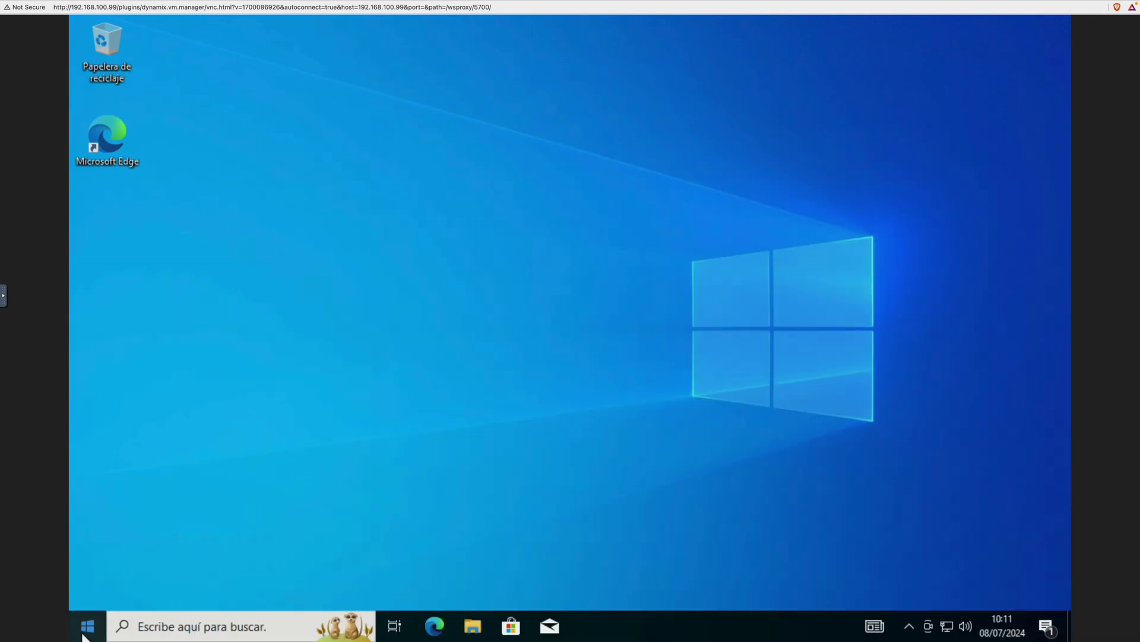
# Open the virtual machine's system information in Windows Settings and review the device and Windows specifications
pyautogui.click(87, 627)
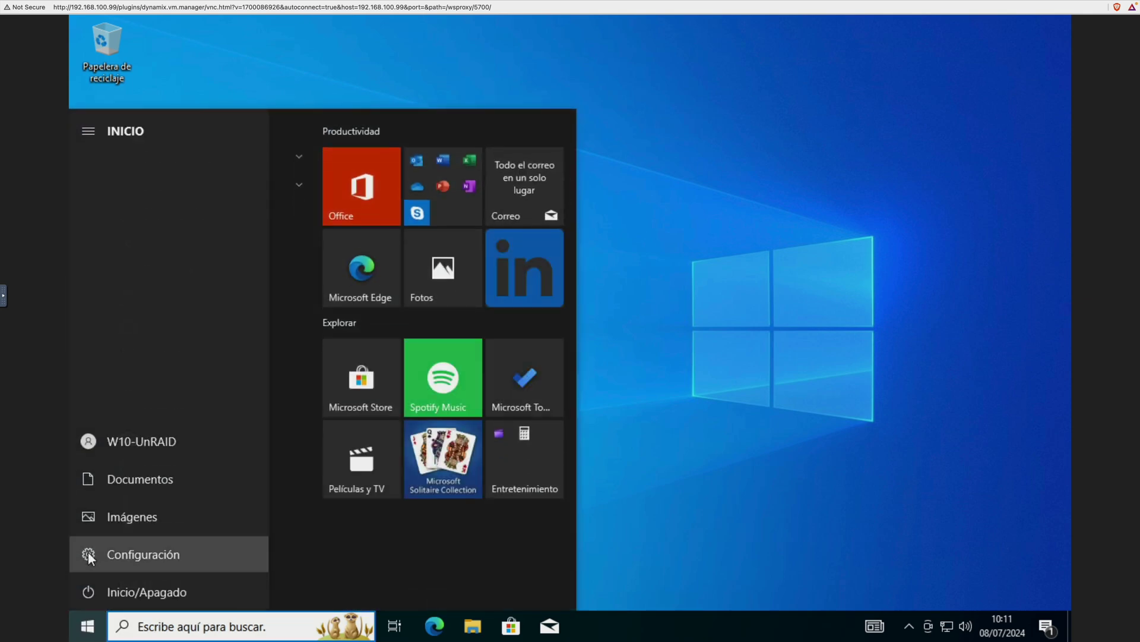
pyautogui.click(88, 554)
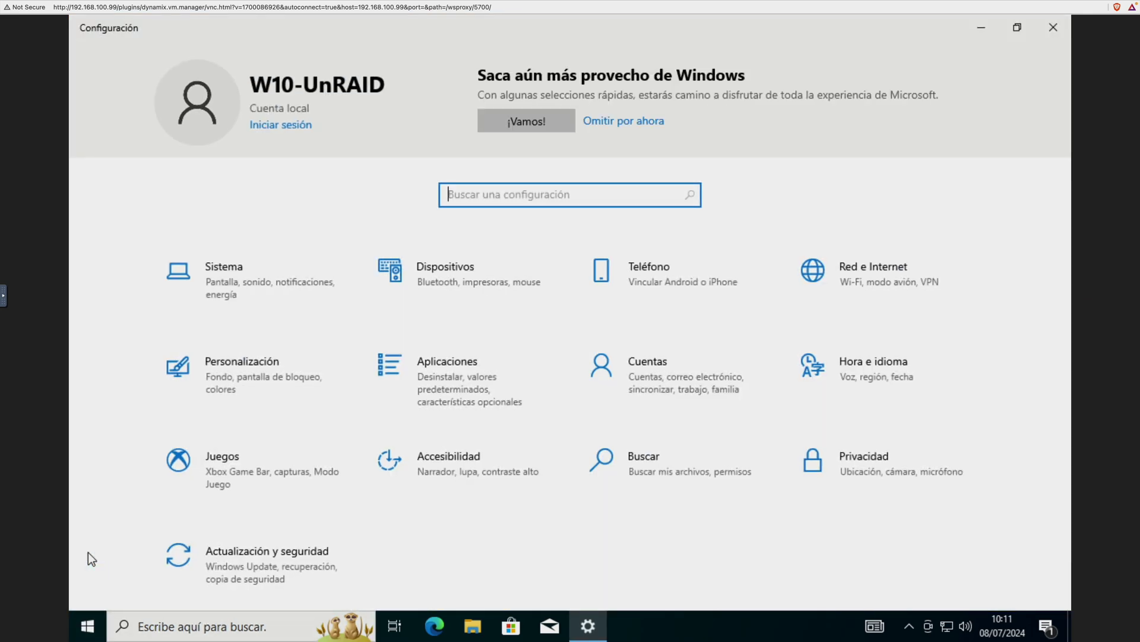
pyautogui.click(209, 279)
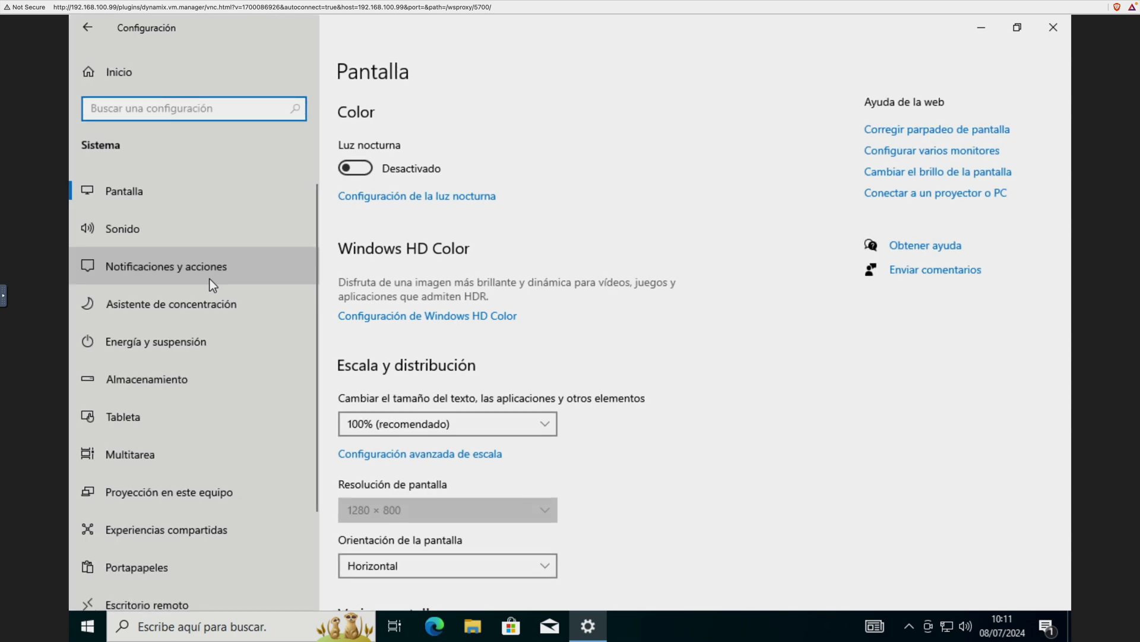
pyautogui.scroll(-3, 201, 487)
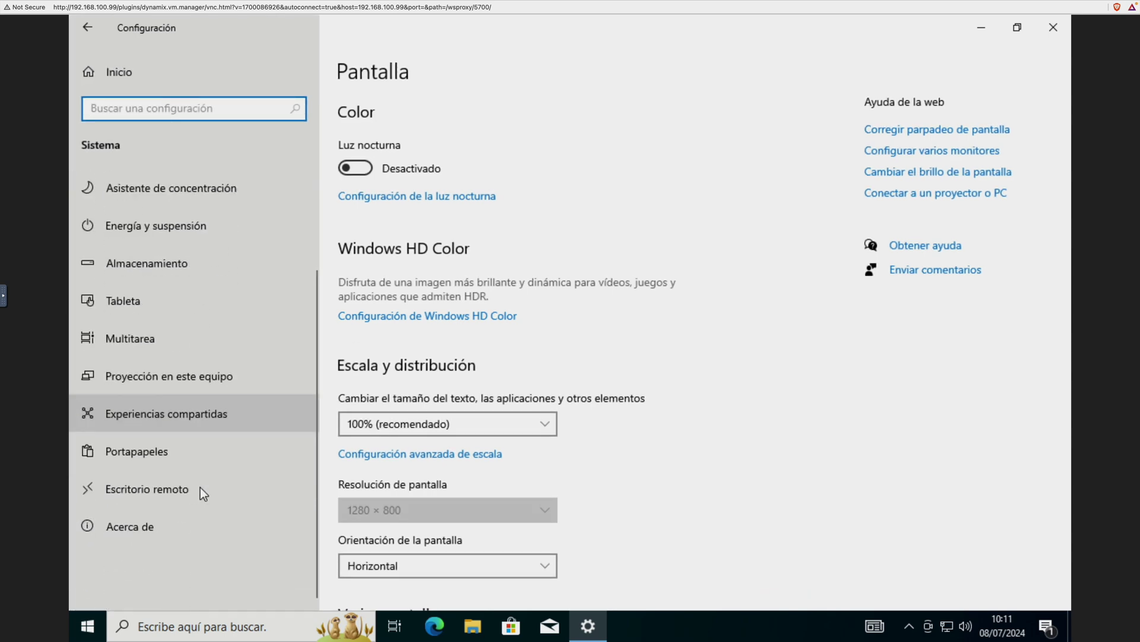
pyautogui.click(146, 525)
pyautogui.scroll(-3, 510, 458)
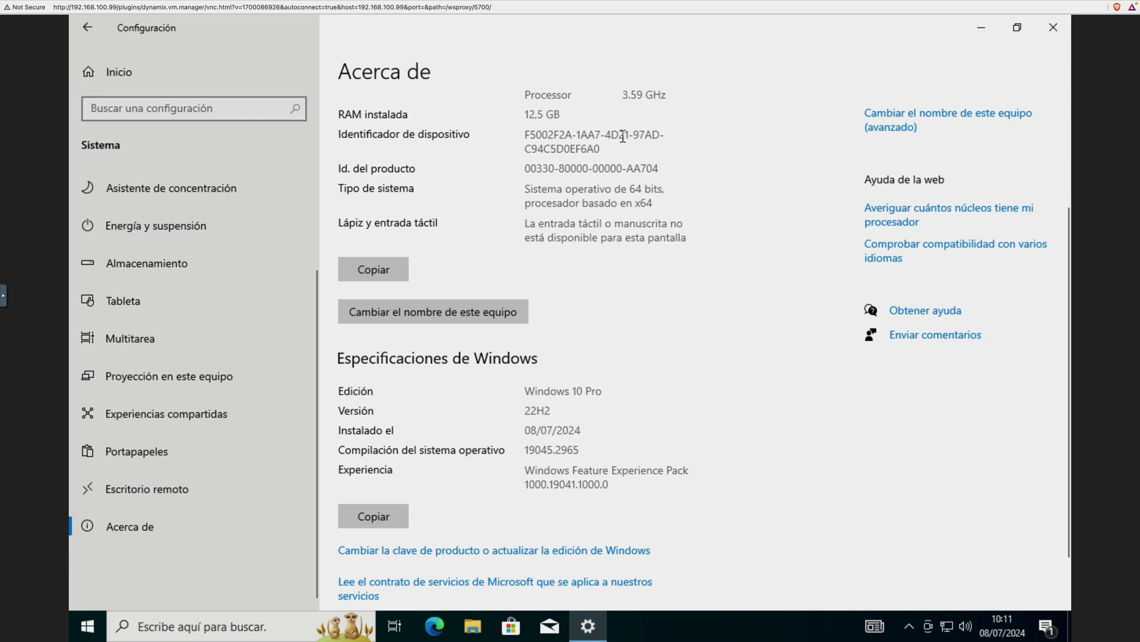
# Change the Windows product key by pasting the purchased license key, activate Windows and close the activation dialog
pyautogui.click(583, 555)
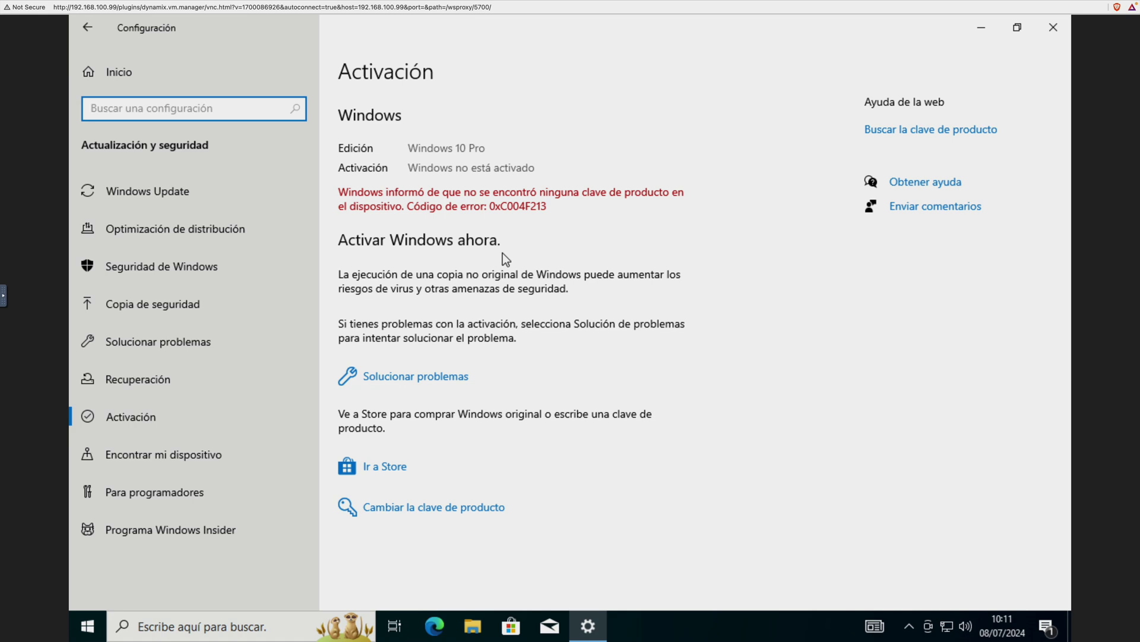
pyautogui.click(466, 511)
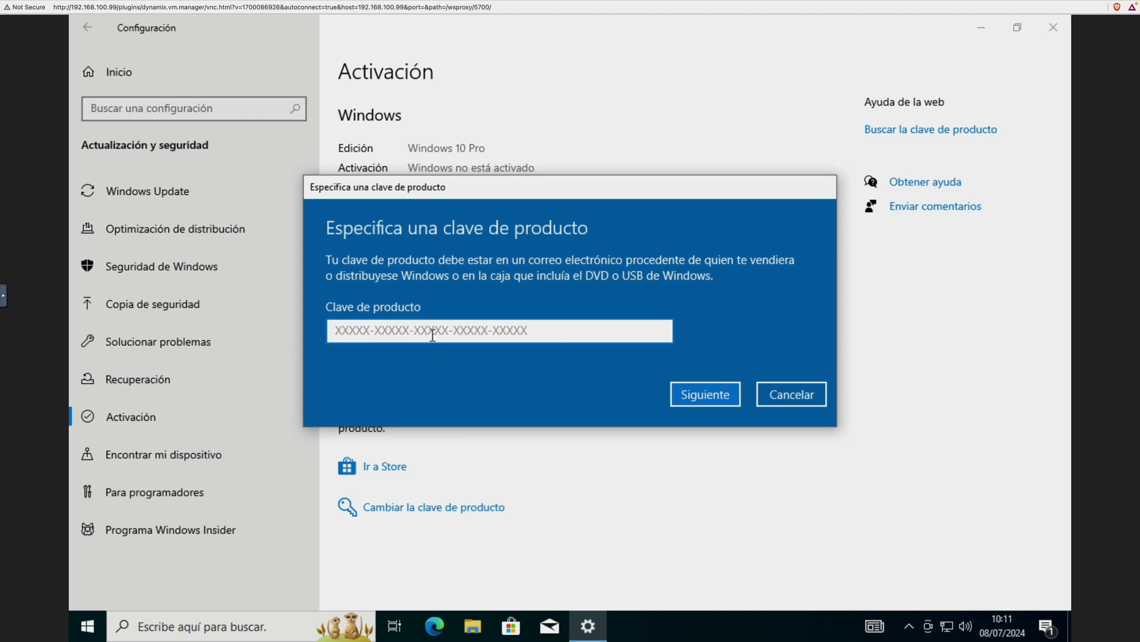
pyautogui.hotkey('ctrl', 'v')
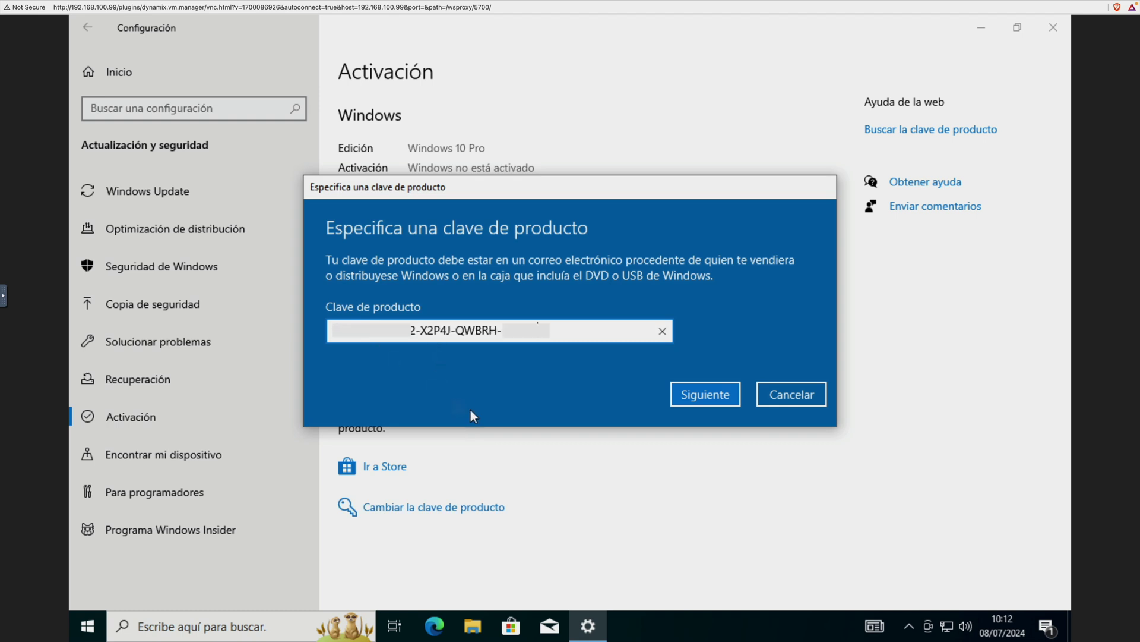
pyautogui.click(716, 398)
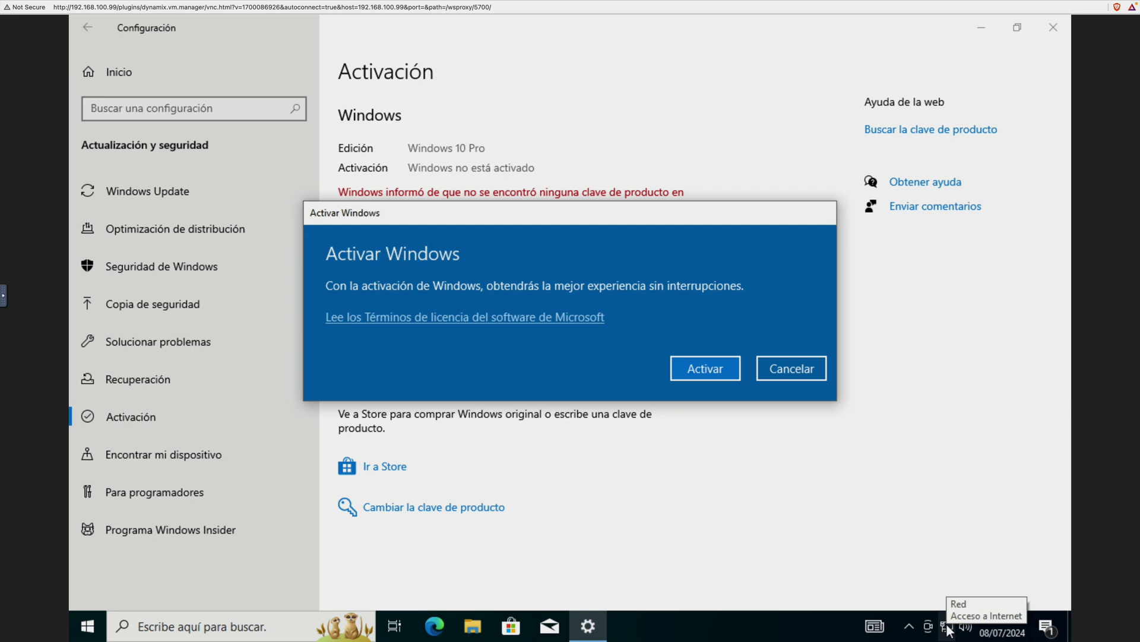
pyautogui.click(718, 373)
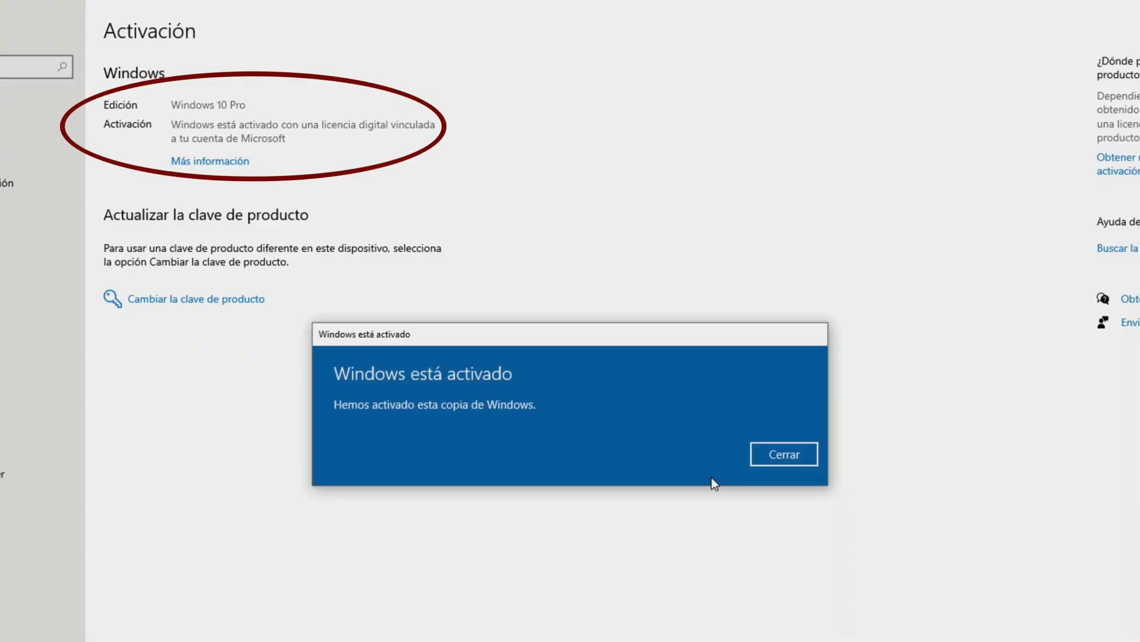
pyautogui.click(760, 461)
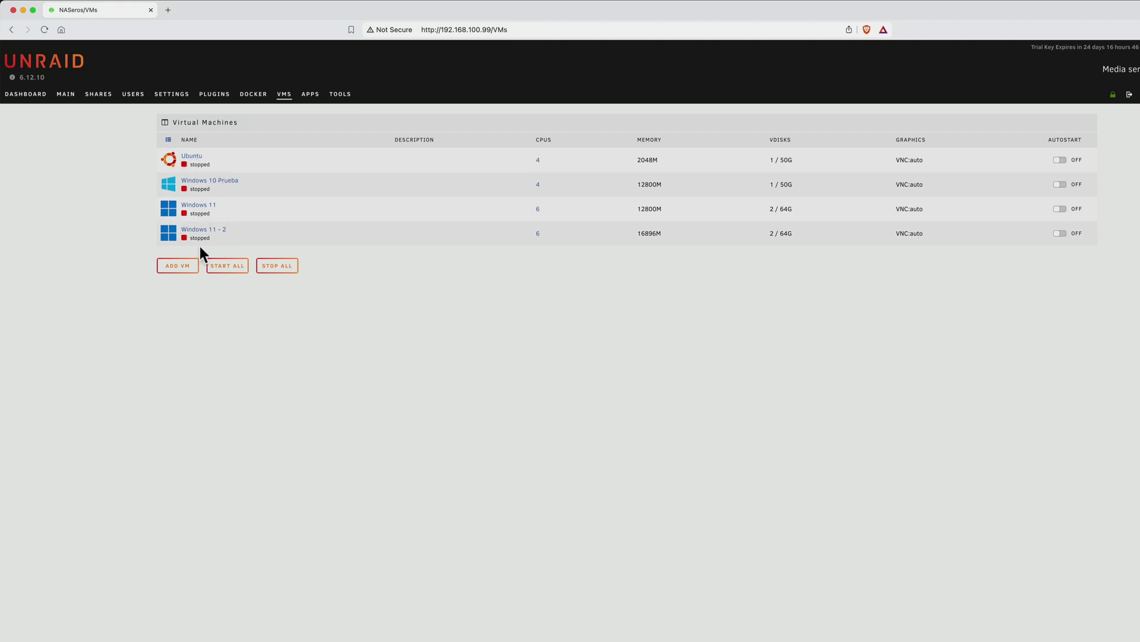
# Review Unraid's VM templates, return to the virtual machine list and try the Windows 11 VM's autostart switch
pyautogui.click(177, 266)
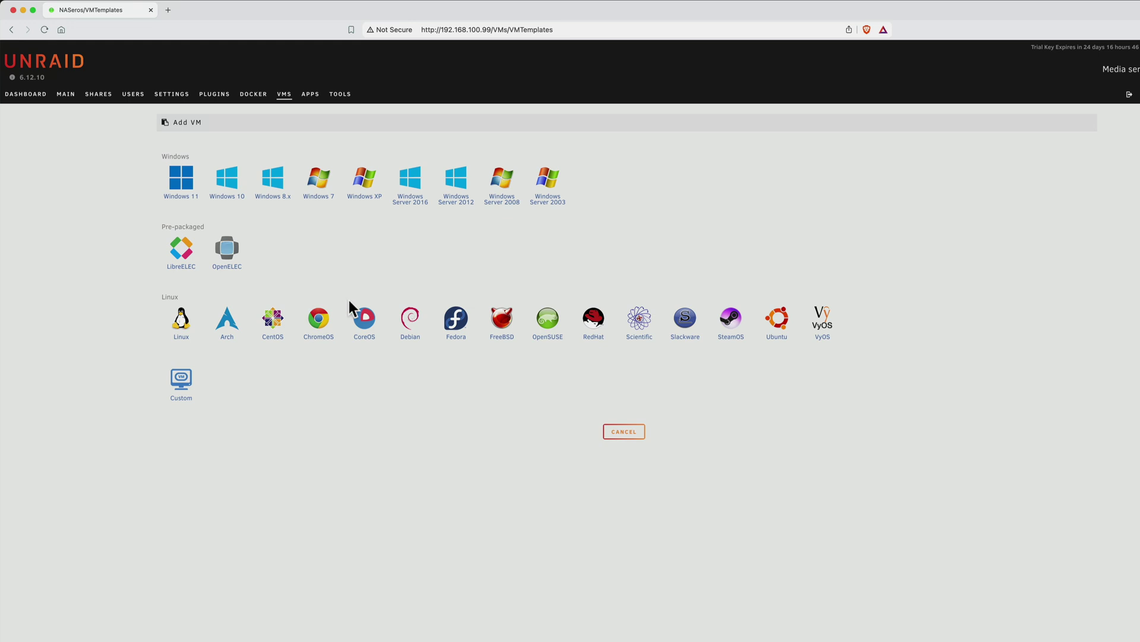
pyautogui.click(284, 95)
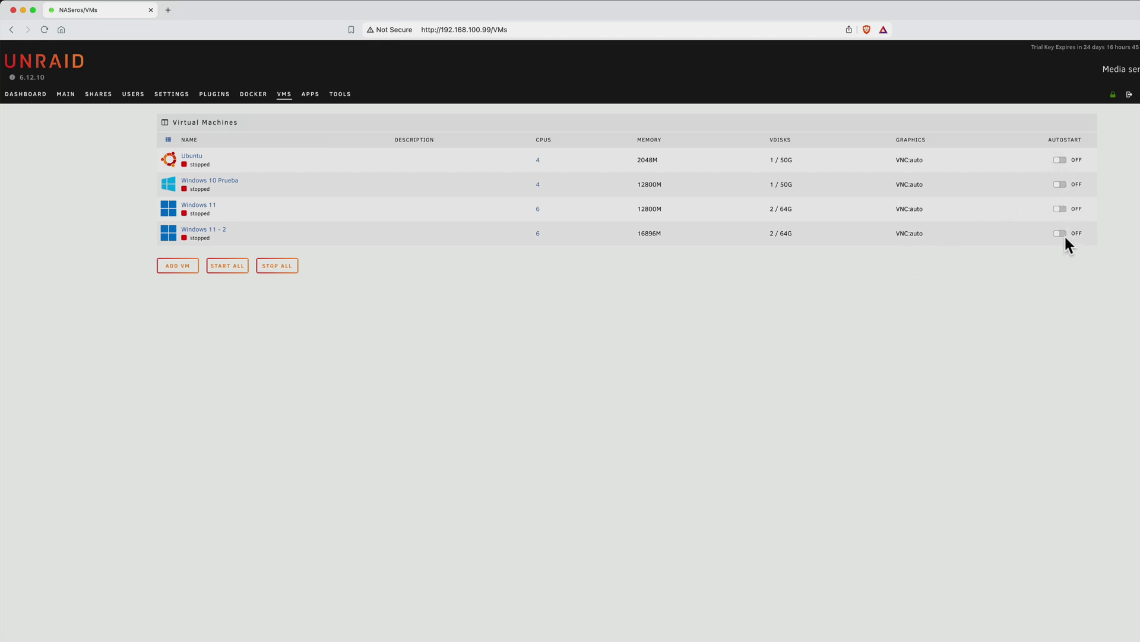
pyautogui.click(1061, 211)
pyautogui.click(1061, 211)
# Open the Windows 11 VM's configuration, review its CPU, memory and ISO settings, and return to the VM list
pyautogui.click(172, 214)
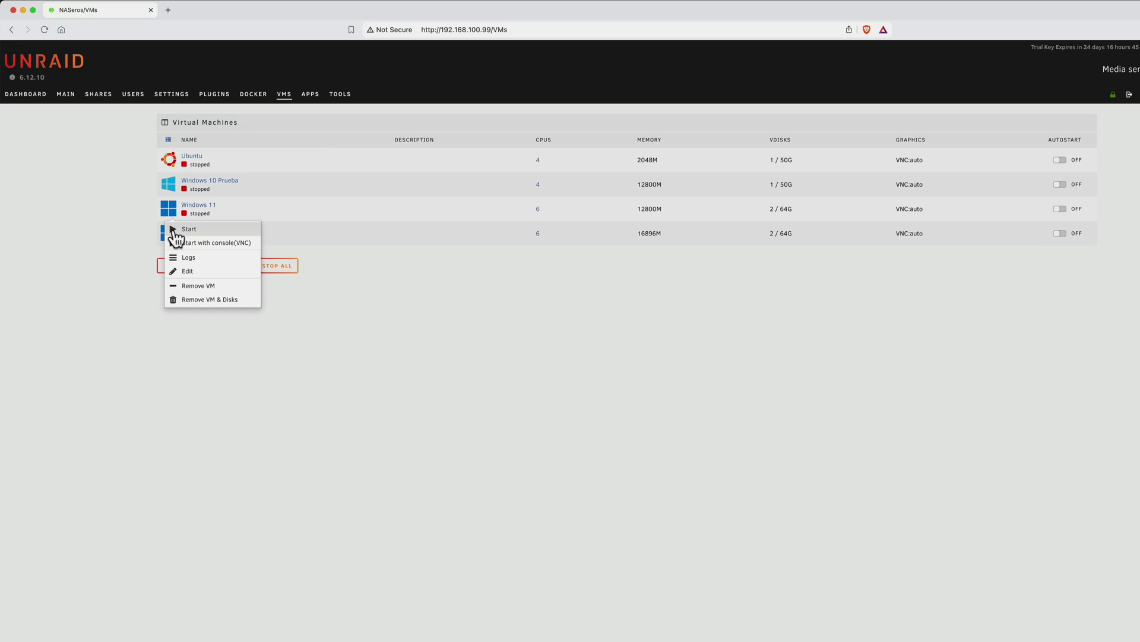
pyautogui.click(194, 272)
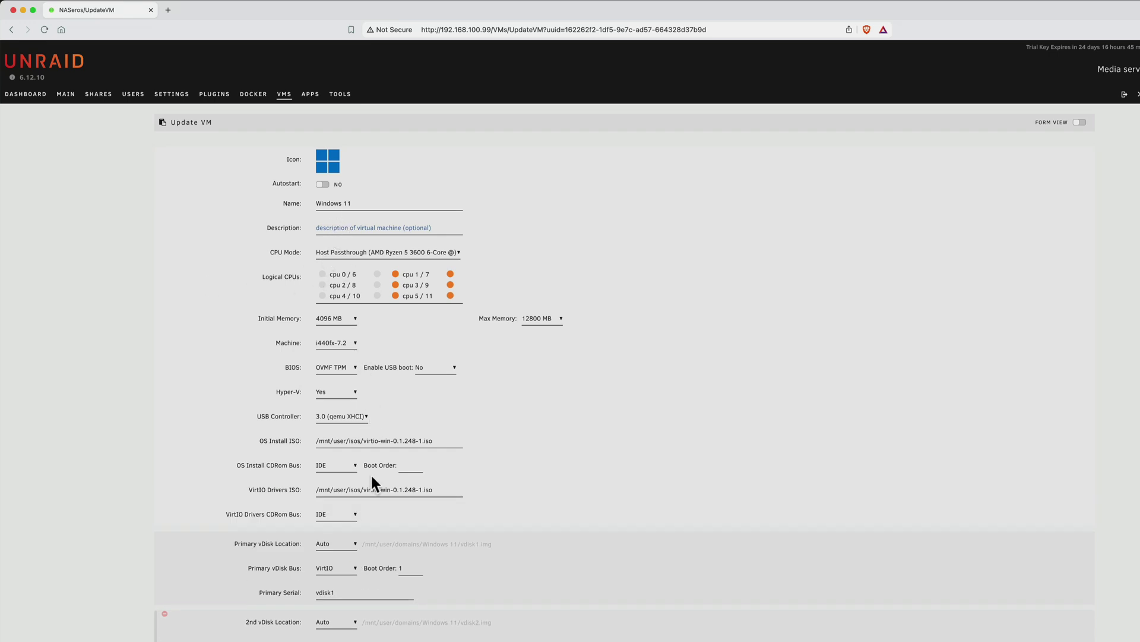
pyautogui.scroll(-1, 364, 392)
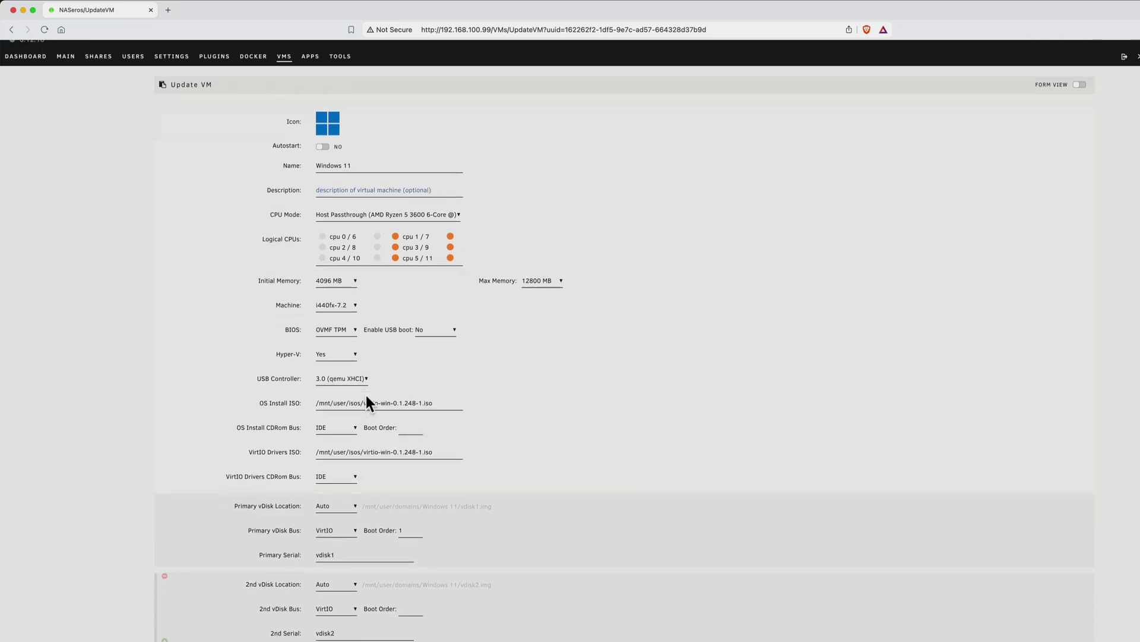
pyautogui.scroll(1, 365, 392)
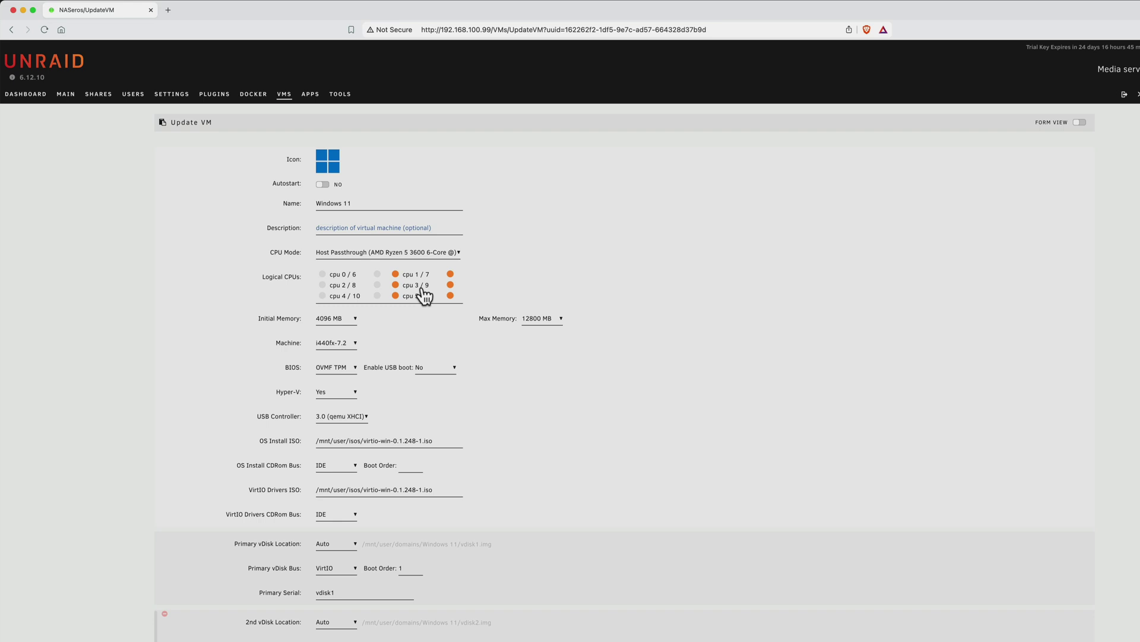
pyautogui.click(282, 96)
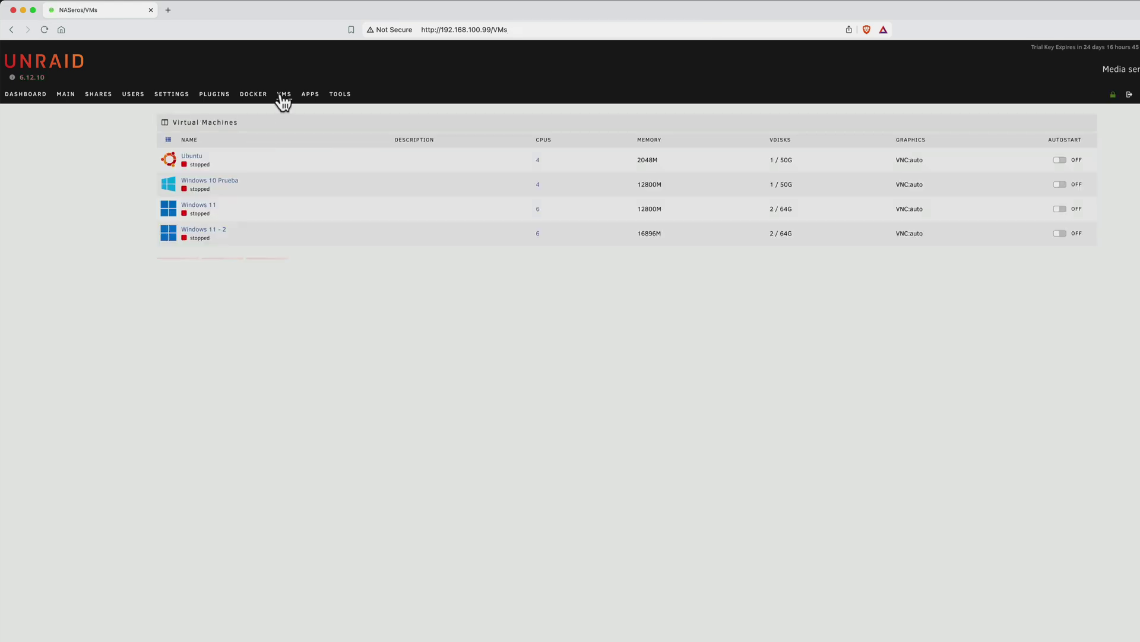
# Open the Windows 10 Prueba VM's configuration for review and go back to the VM list
pyautogui.click(176, 188)
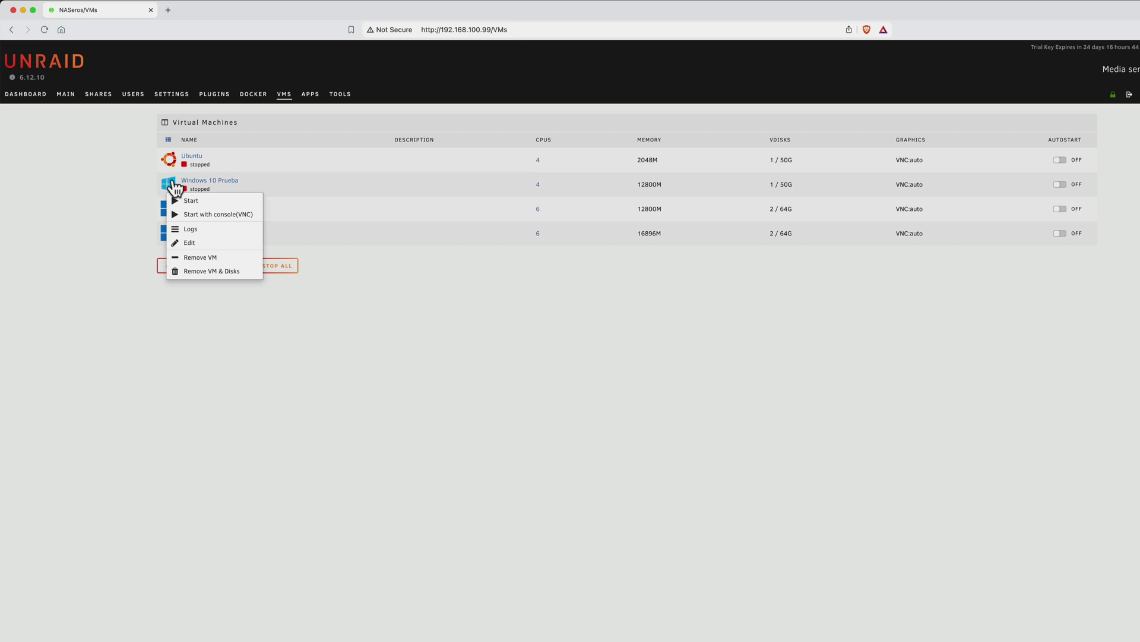
pyautogui.click(196, 244)
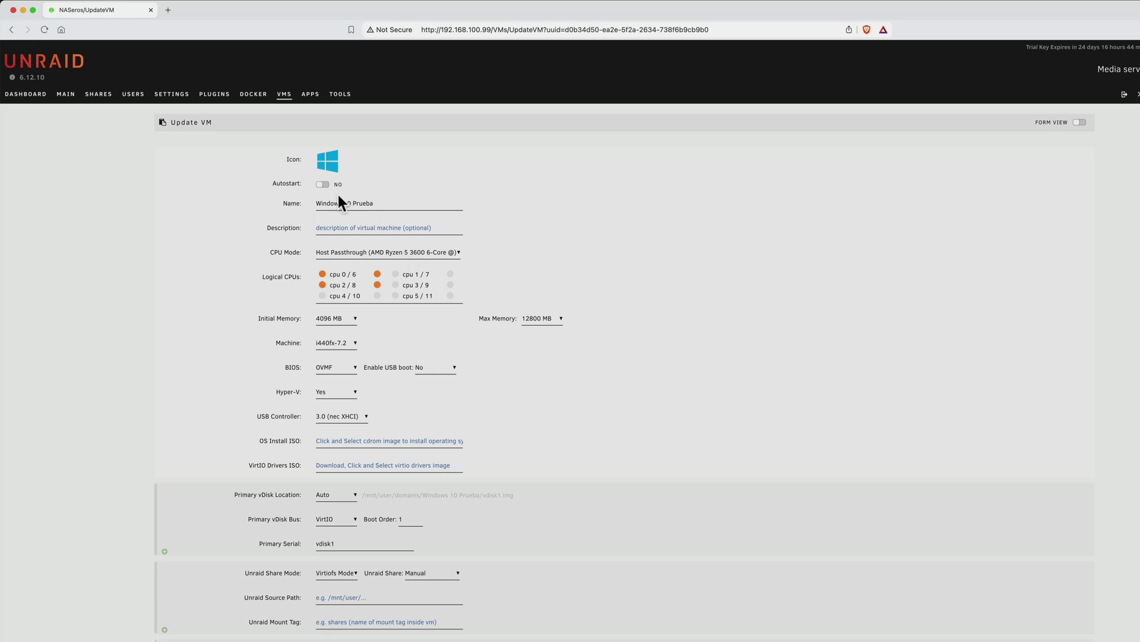
pyautogui.click(285, 96)
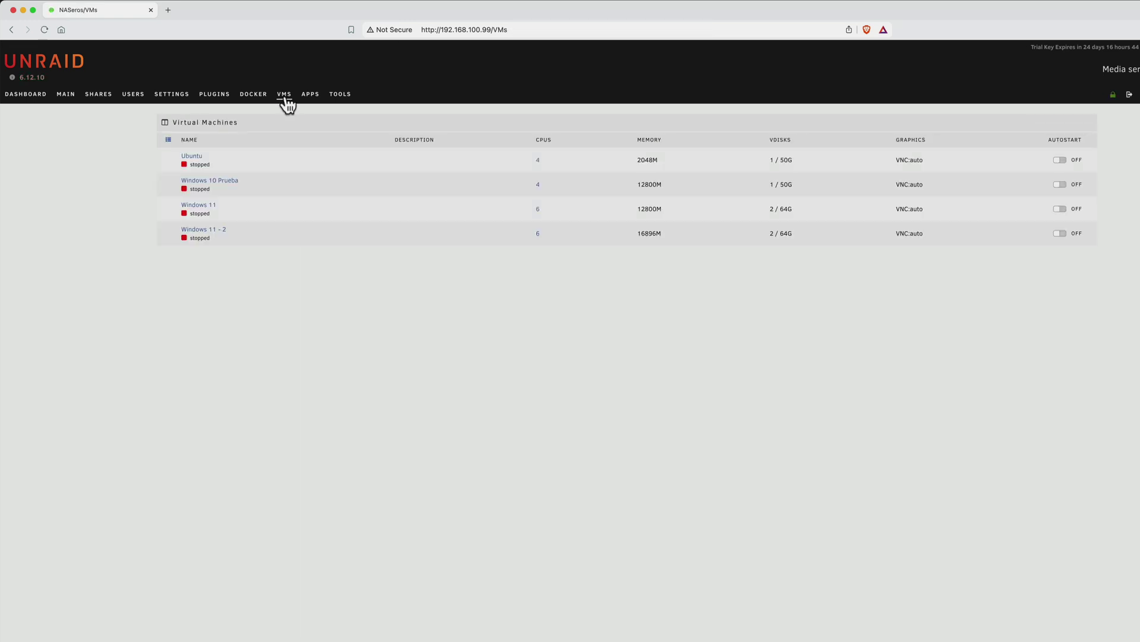
# Start the Windows 11 VM with its VNC console and sign in to Windows with the account PIN
pyautogui.click(170, 209)
pyautogui.click(201, 239)
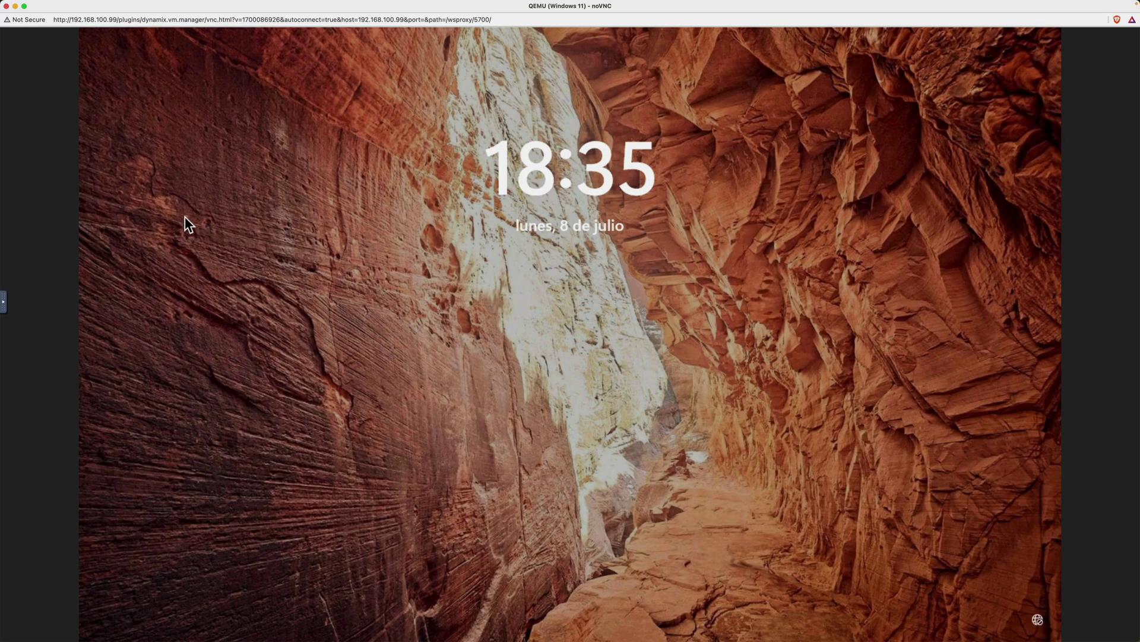
pyautogui.click(184, 216)
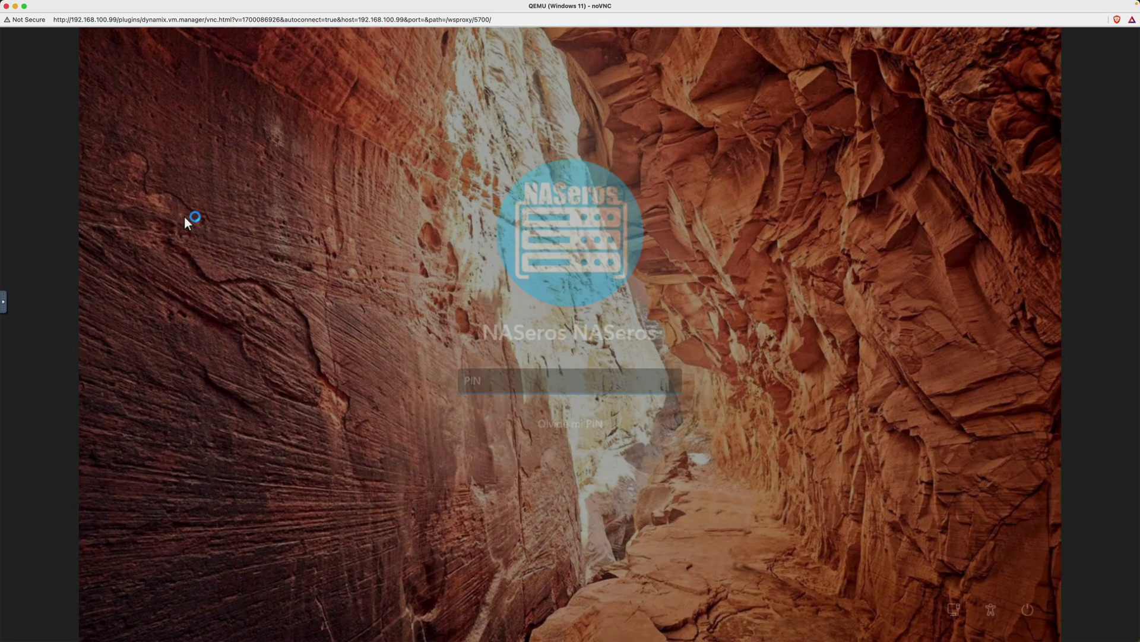
pyautogui.write('****')
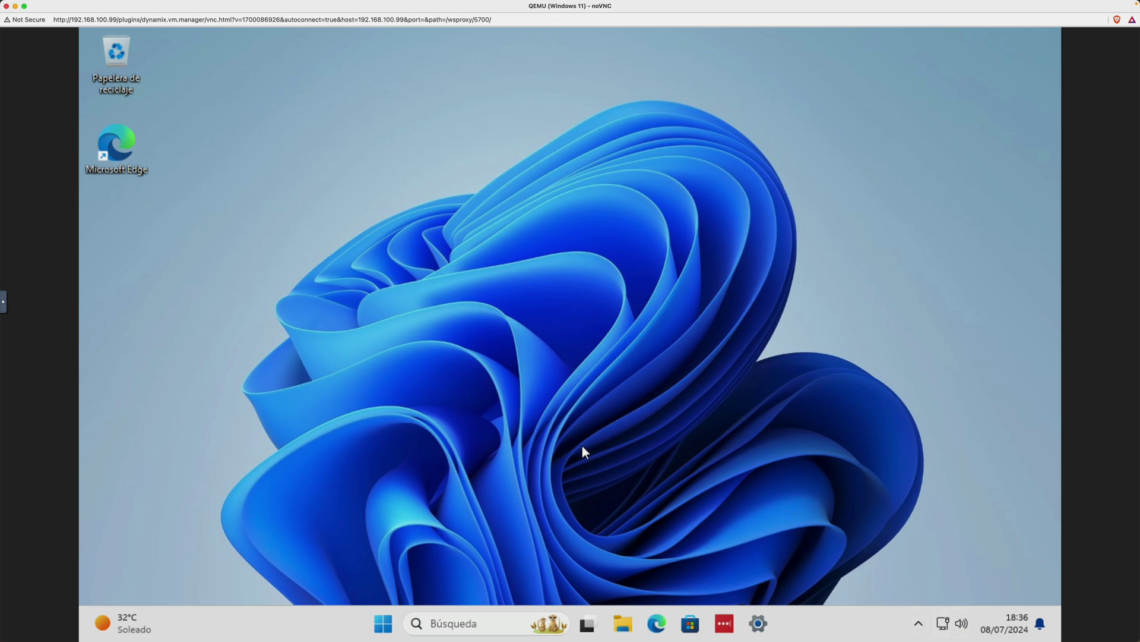
# Shut down Windows 11 from inside the VM and return to Unraid's virtual machine list
pyautogui.click(383, 623)
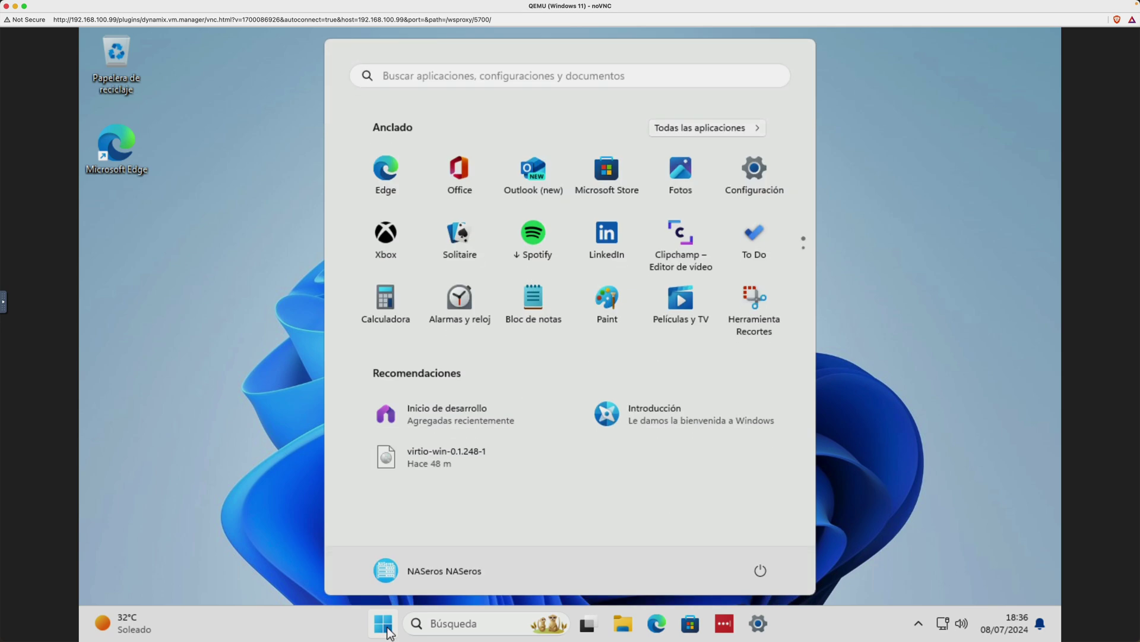
pyautogui.click(761, 573)
pyautogui.click(731, 515)
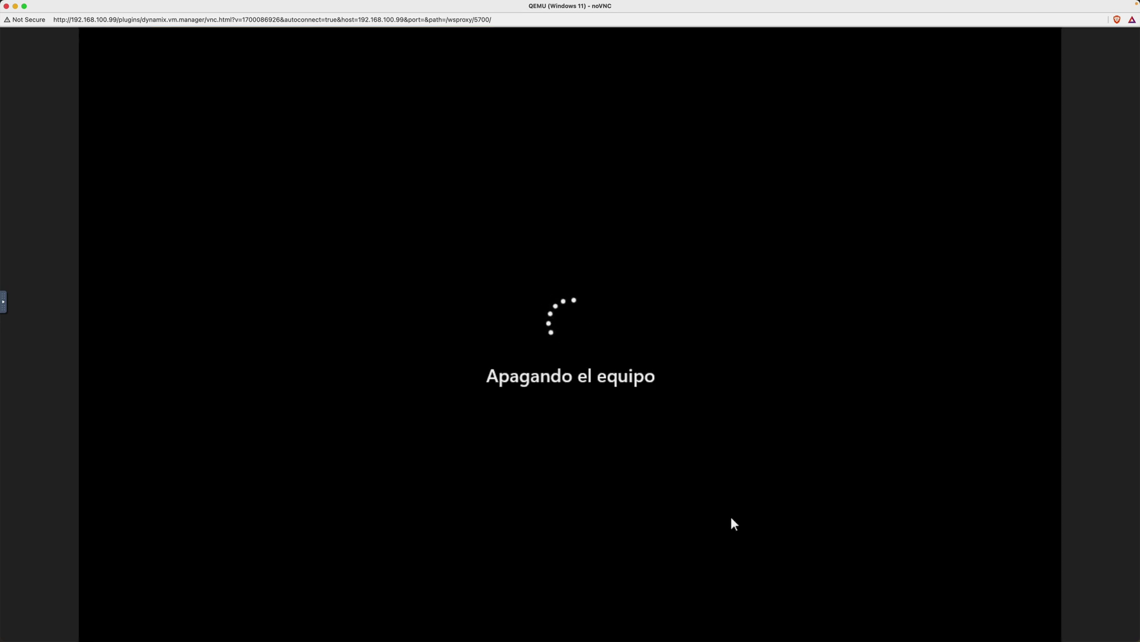
pyautogui.click(258, 85)
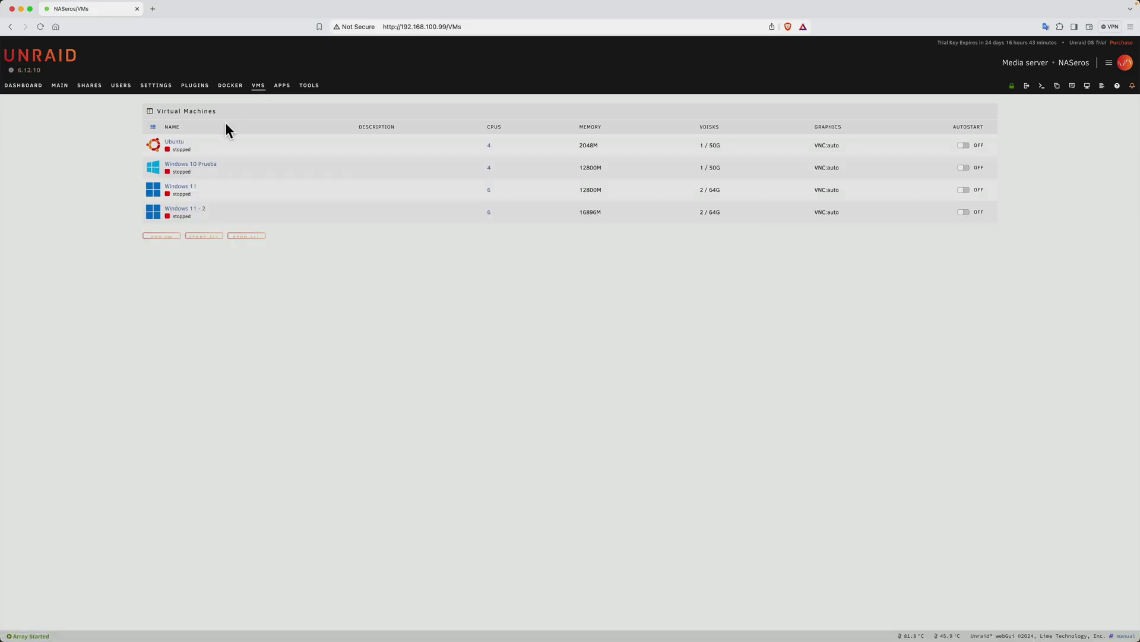
# Start all the virtual machines at once and check the server's processor load and RAM usage on the dashboard
pyautogui.click(216, 241)
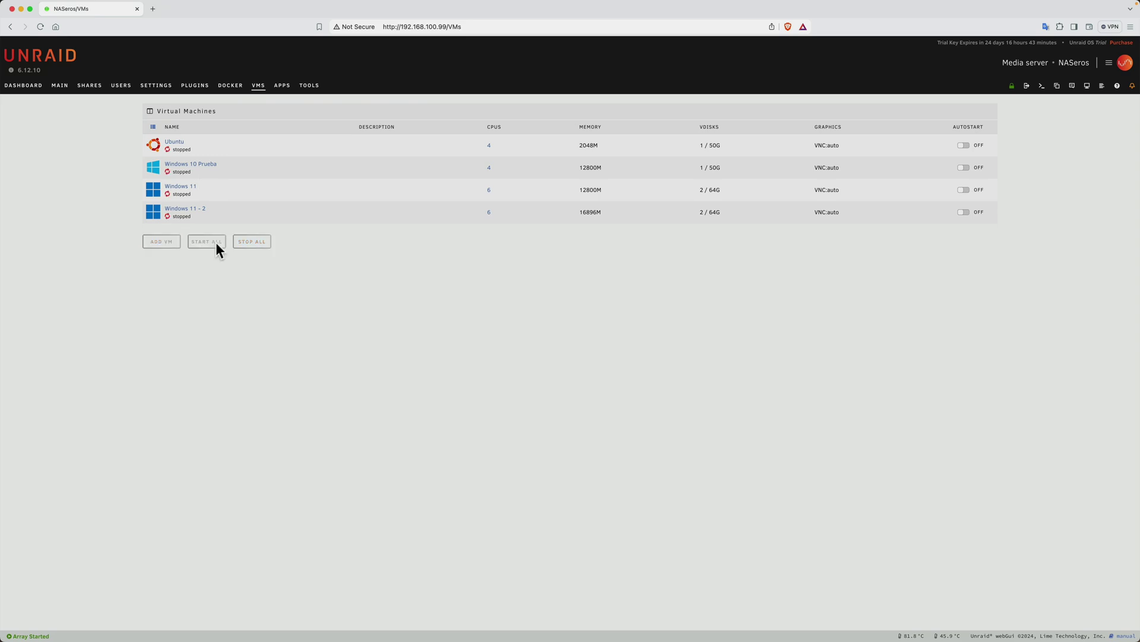
pyautogui.click(36, 89)
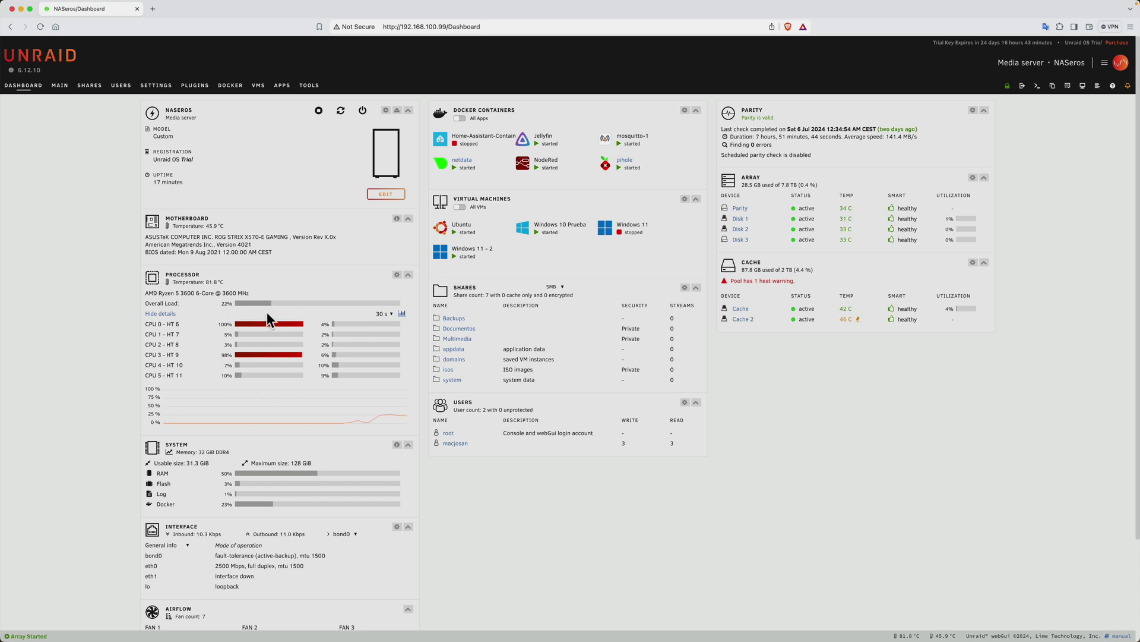
pyautogui.moveTo(275, 474)
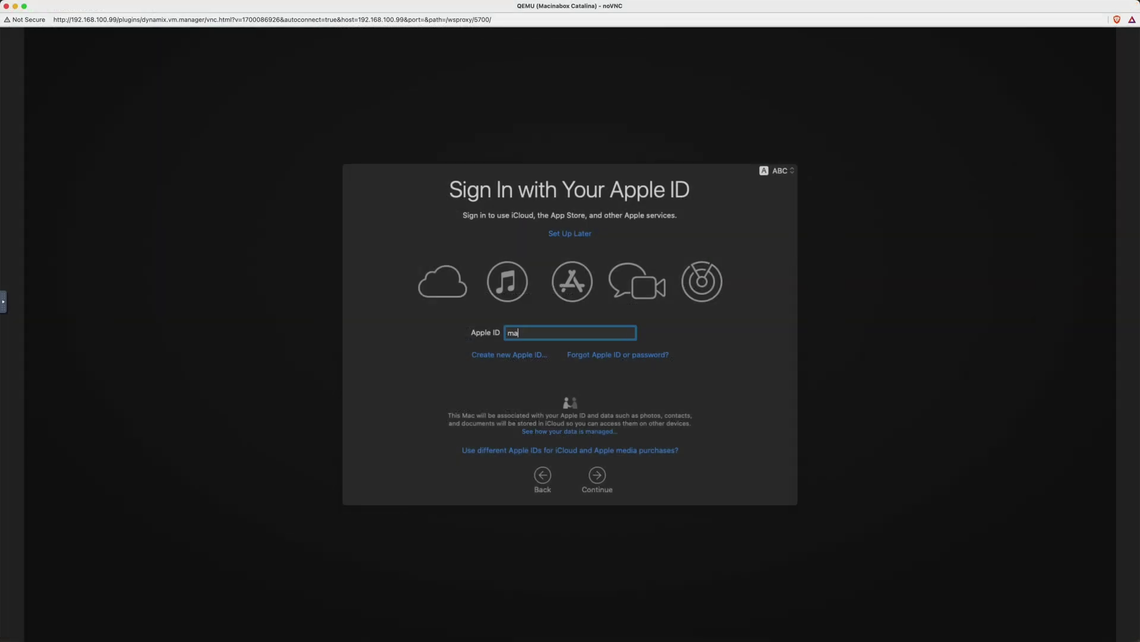
# In the Macinabox Catalina VM's setup, enter the Apple ID and continue with the Dark appearance
pyautogui.write('c')
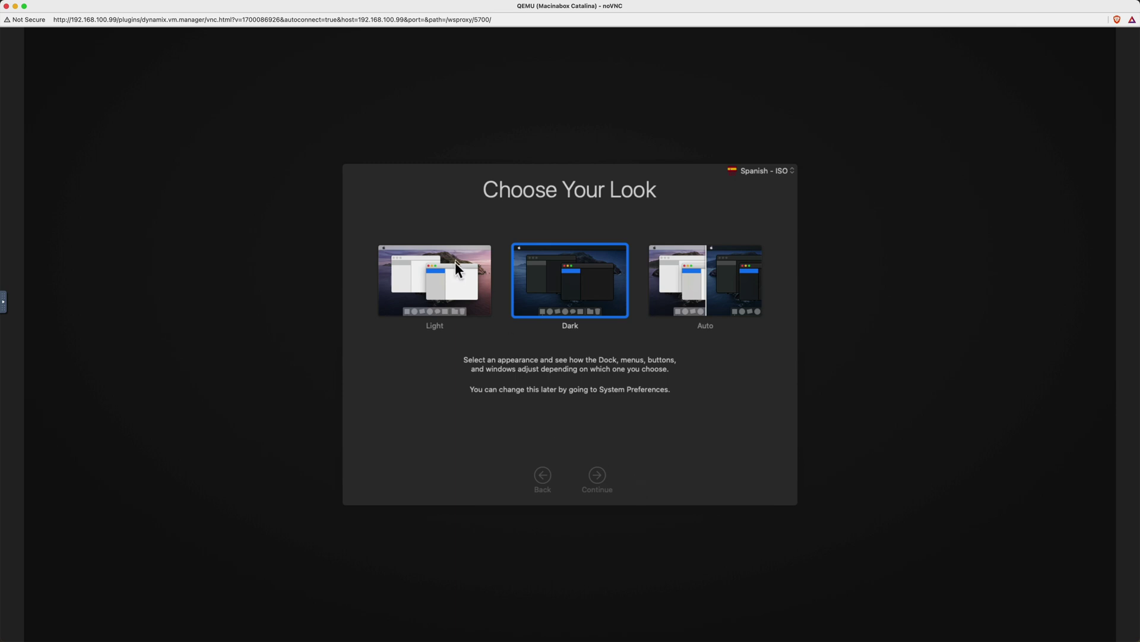
pyautogui.click(456, 262)
pyautogui.press('Return')
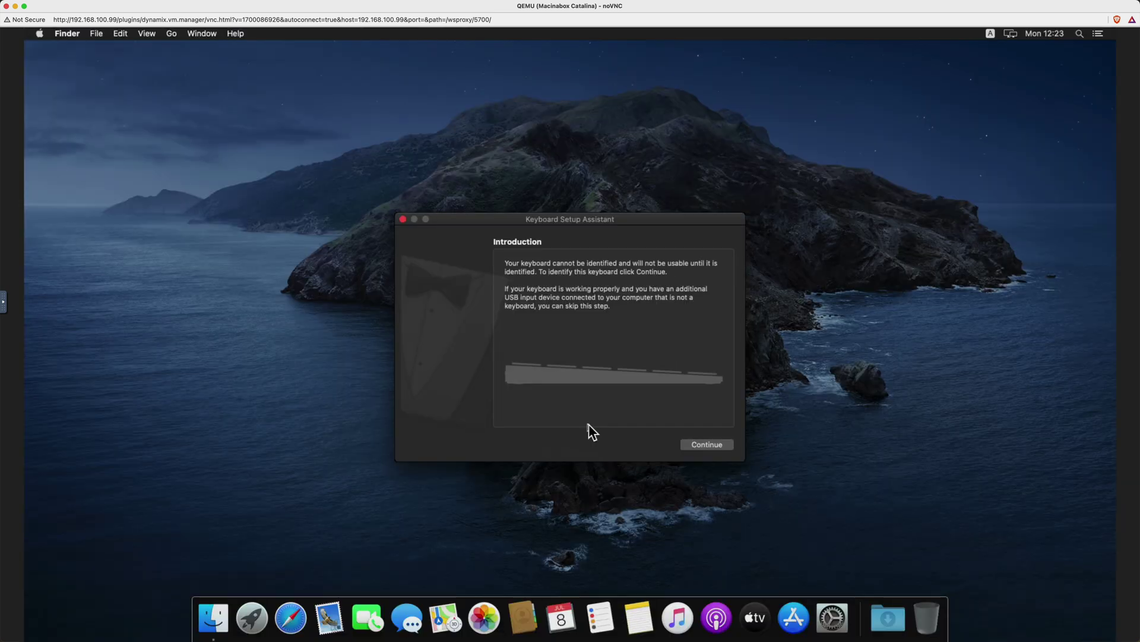
# Dismiss the Keyboard Setup Assistant and shut down macOS from inside the VM
pyautogui.press('Escape')
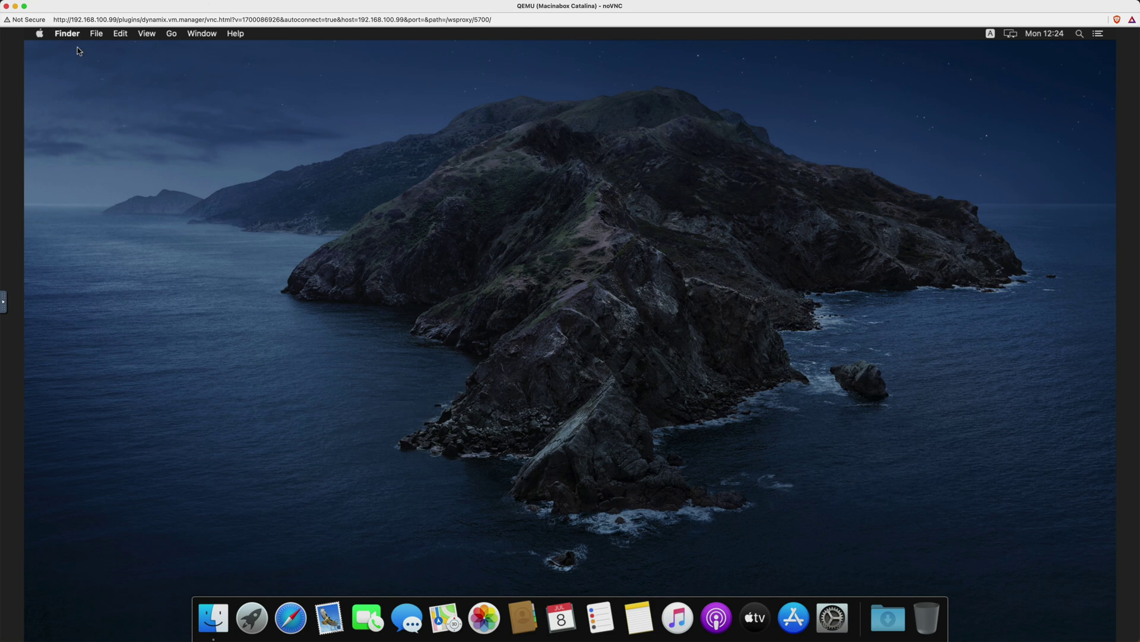
pyautogui.click(40, 33)
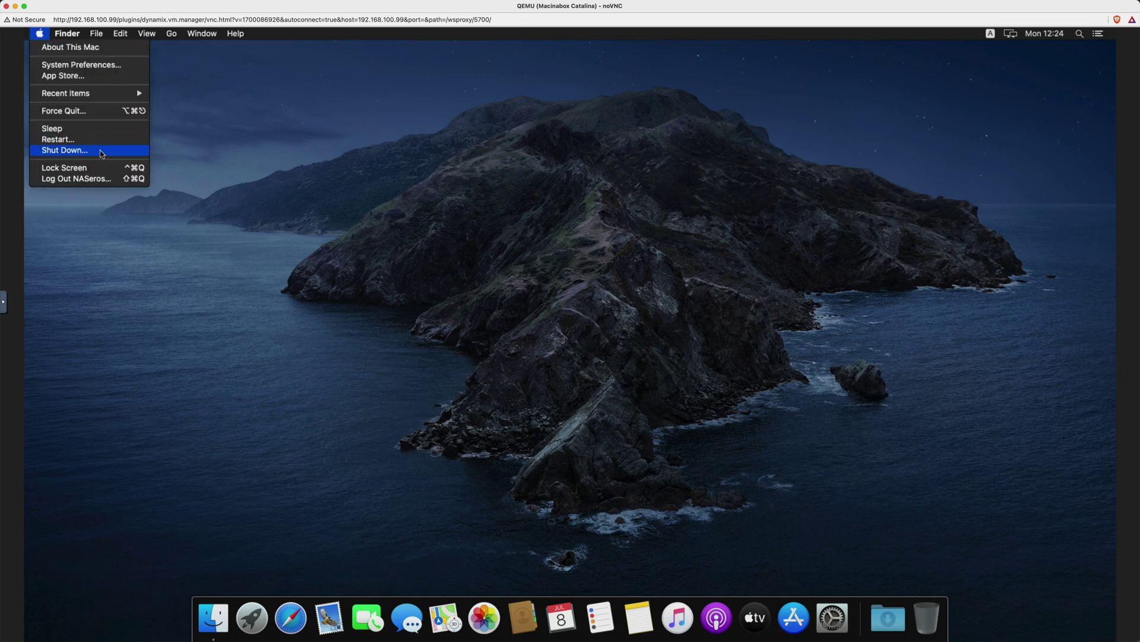